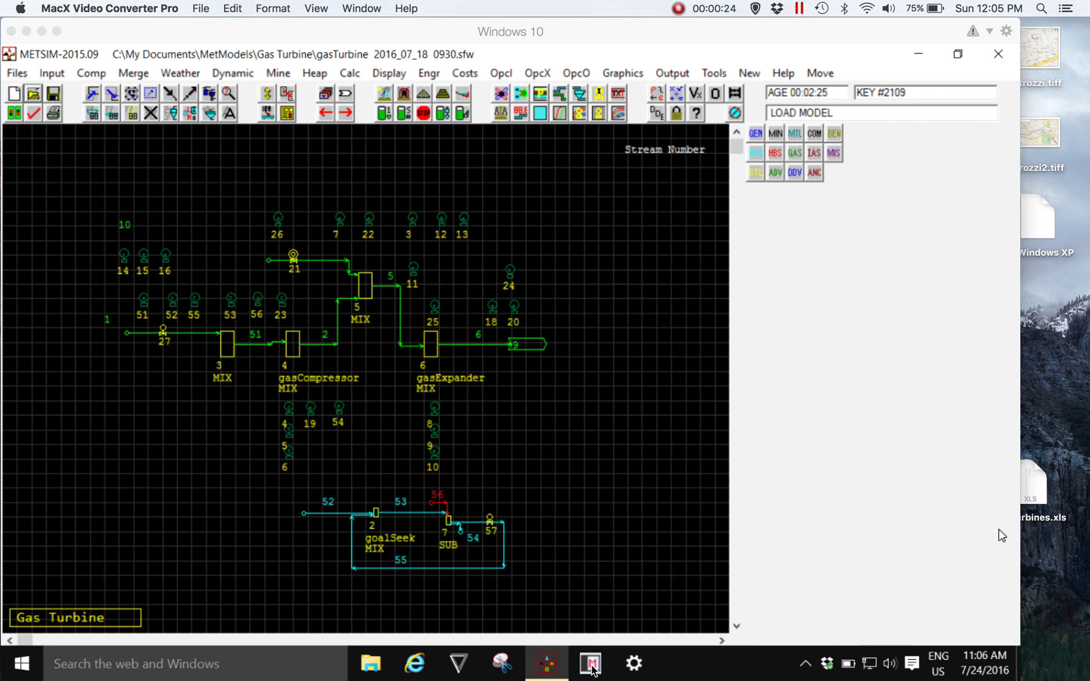
- Launch LearnMETSIM v4.78 from its taskbar icon over the open METSIM gas turbine model
{"action": "left_click", "coordinate": [592, 663]}
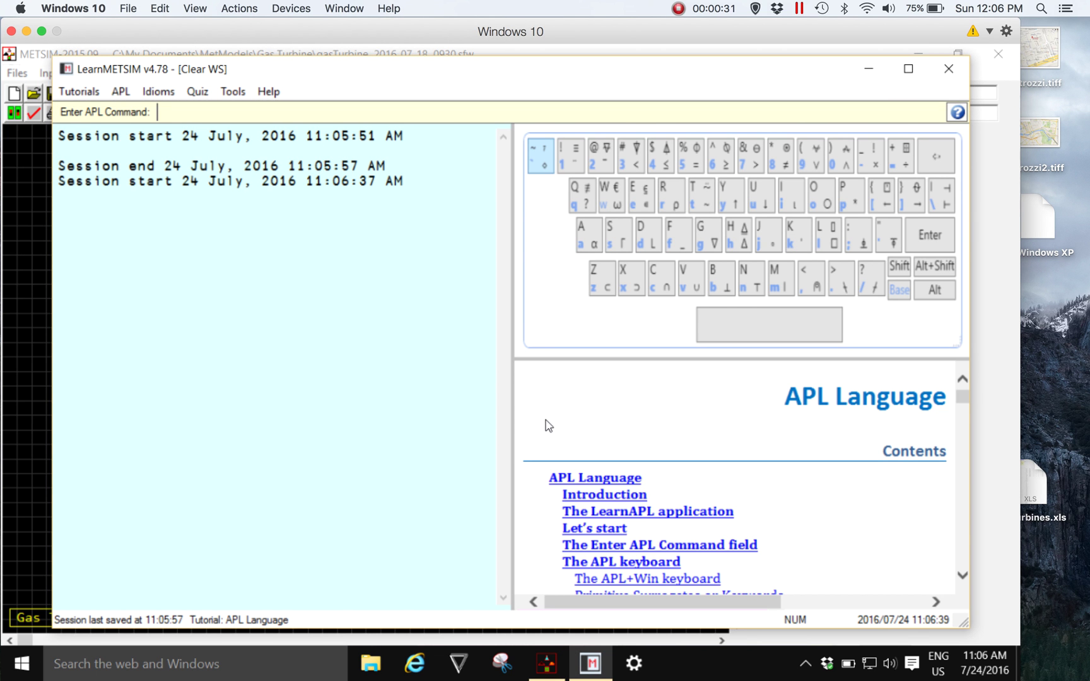
- Run )load xmetsim, then )fns, and scroll through the listed functions in the session log
{"action": "type", "text": ")load xmetsim"}
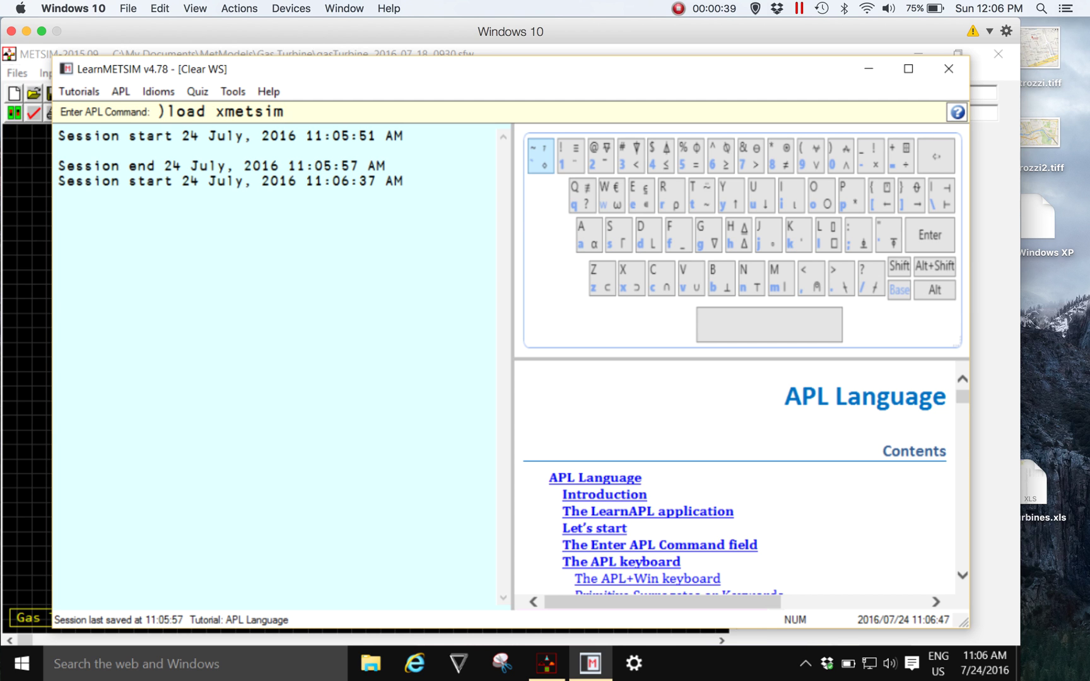
{"action": "key", "text": "Return"}
{"action": "type", "text": ")"}
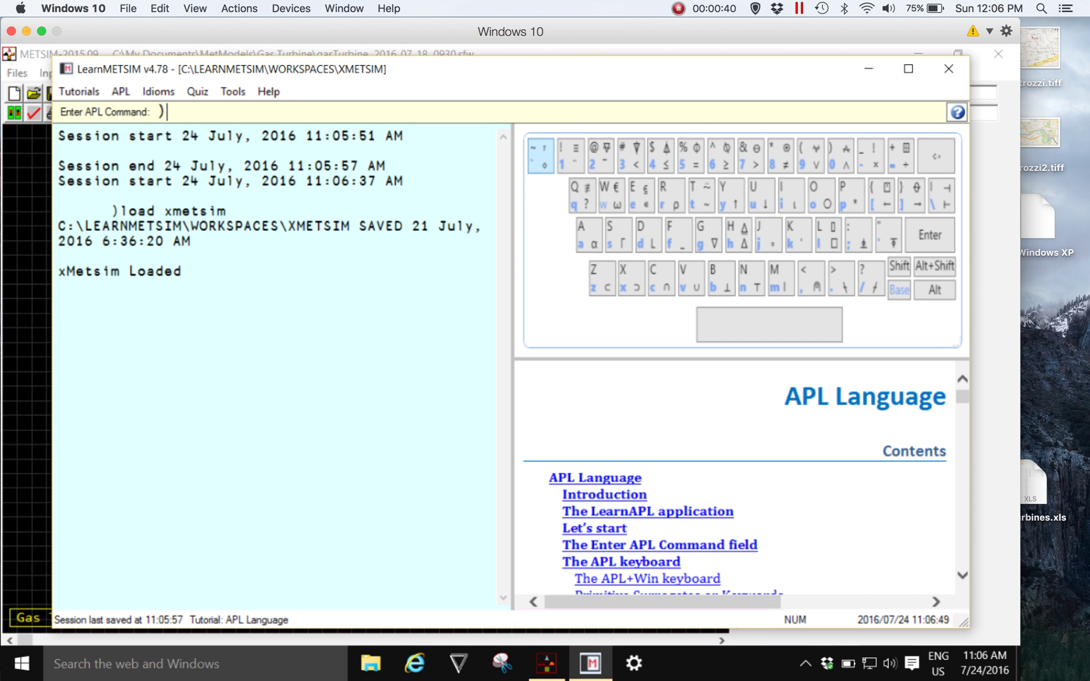
{"action": "type", "text": "fns"}
{"action": "key", "text": "Return"}
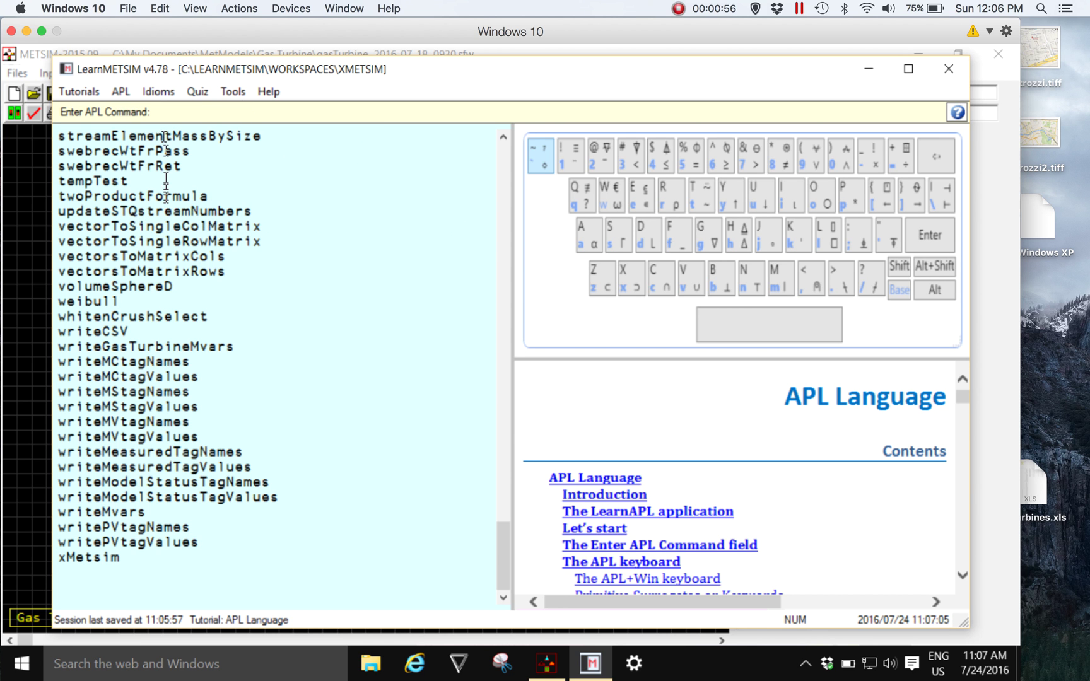
{"action": "scroll", "coordinate": [145, 285], "scroll_direction": "up", "scroll_amount": 20}
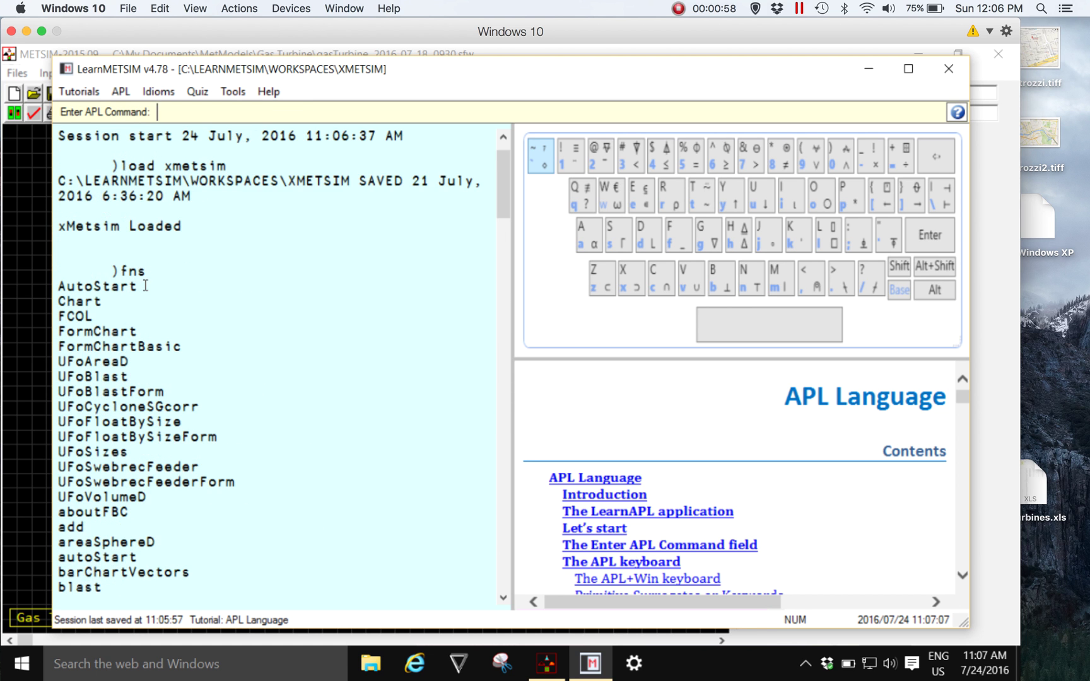
{"action": "scroll", "coordinate": [145, 285], "scroll_direction": "down", "scroll_amount": 5}
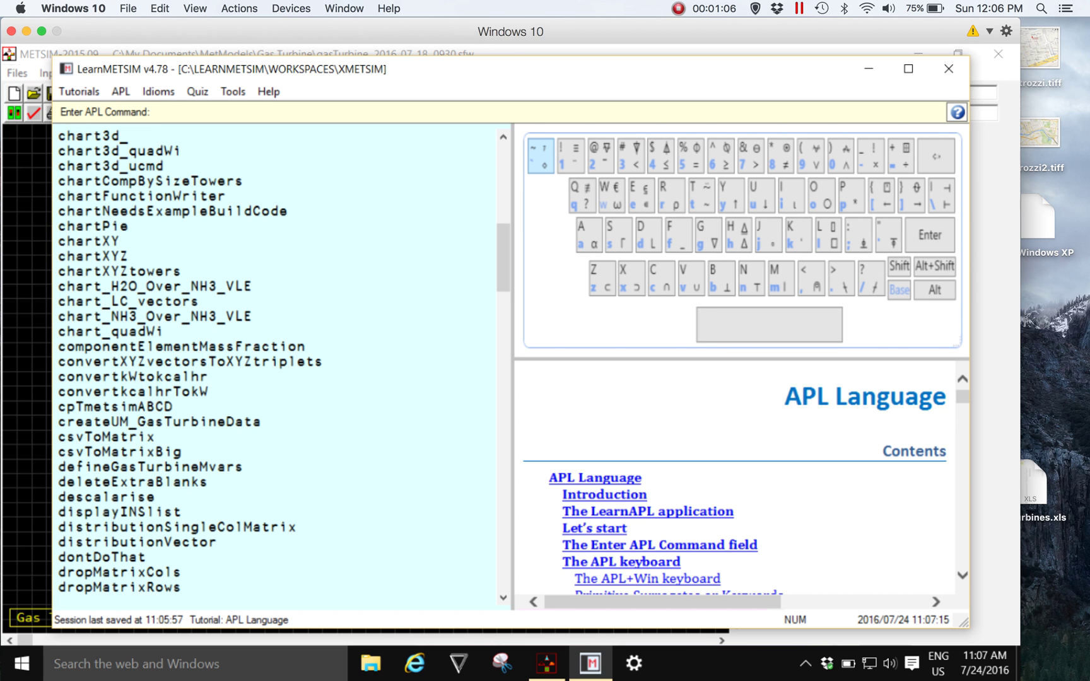
- Run someChartExamples, nudge the LCChart Examples window, and scroll the 99-sample list
{"action": "type", "text": "someChart"}
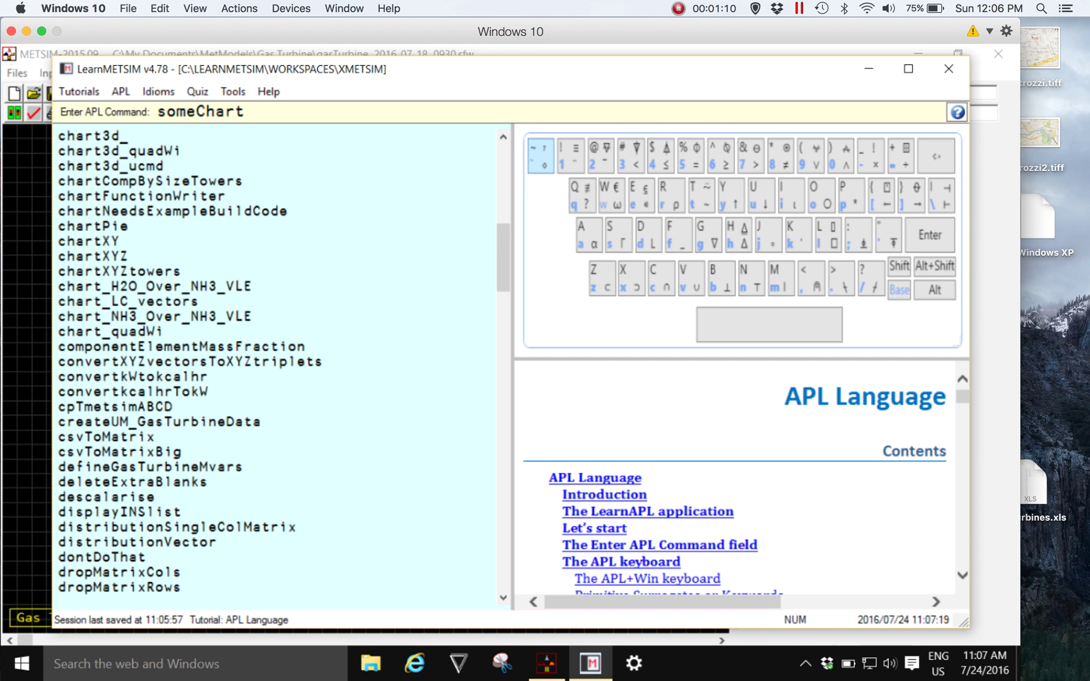
{"action": "type", "text": "Examples"}
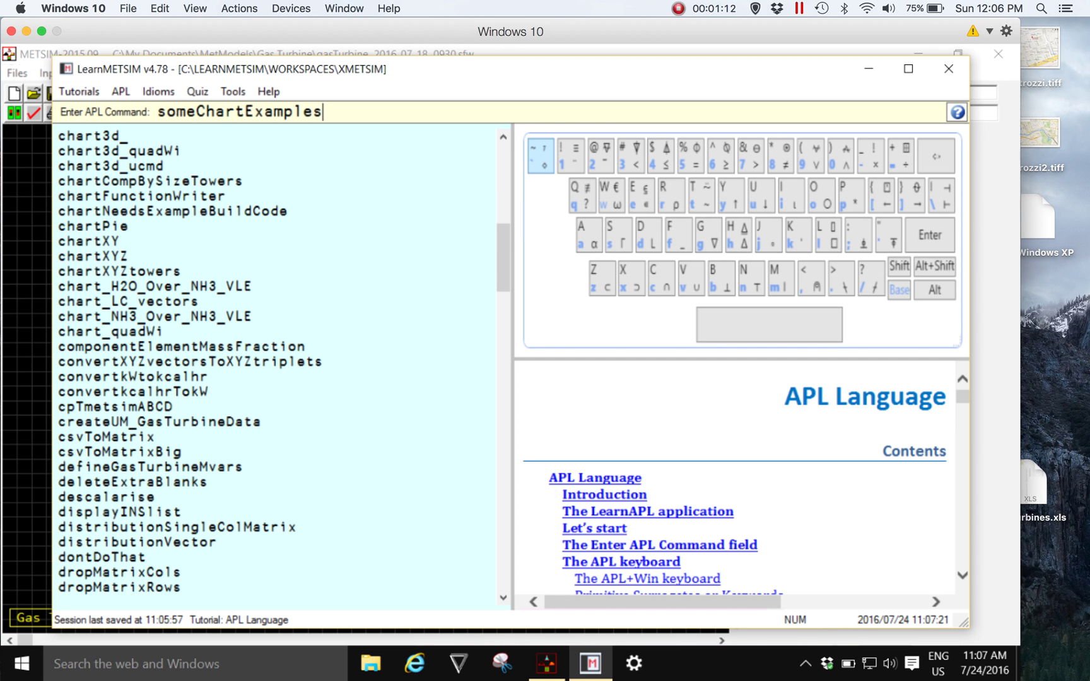
{"action": "key", "text": "Return"}
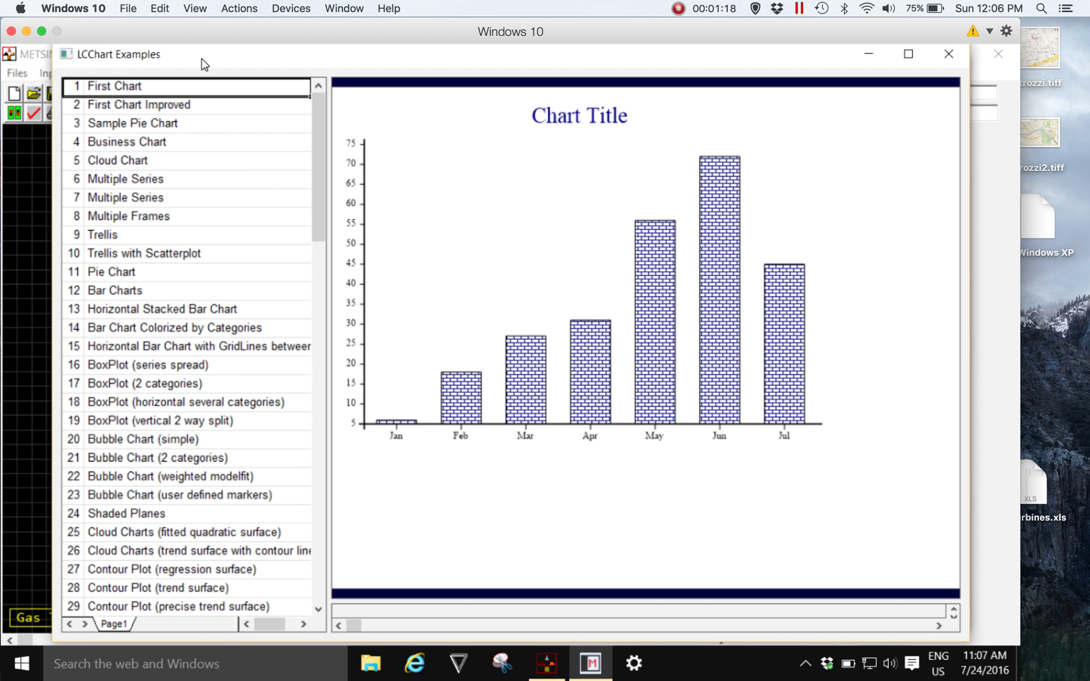
{"action": "mouse_move", "coordinate": [203, 63]}
{"action": "left_mouse_down"}
{"action": "mouse_move", "coordinate": [199, 42]}
{"action": "mouse_move", "coordinate": [209, 67]}
{"action": "left_mouse_up"}
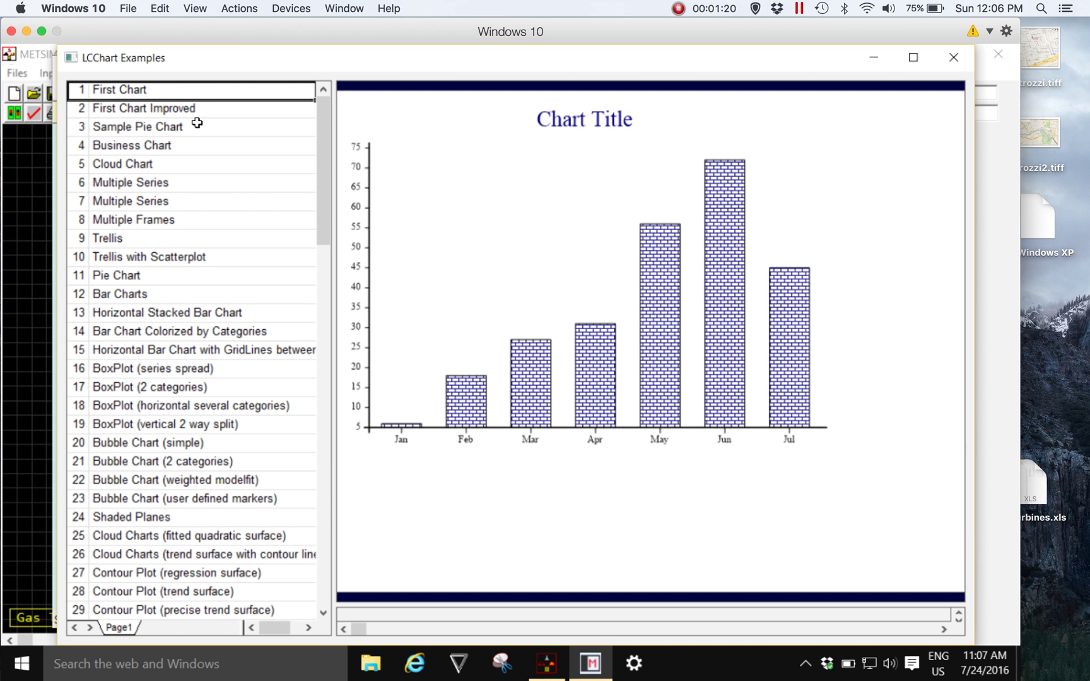
{"action": "scroll", "coordinate": [191, 175], "scroll_direction": "down", "scroll_amount": 1}
{"action": "scroll", "coordinate": [191, 175], "scroll_direction": "up", "scroll_amount": 1}
{"action": "scroll", "coordinate": [204, 227], "scroll_direction": "down", "scroll_amount": 20}
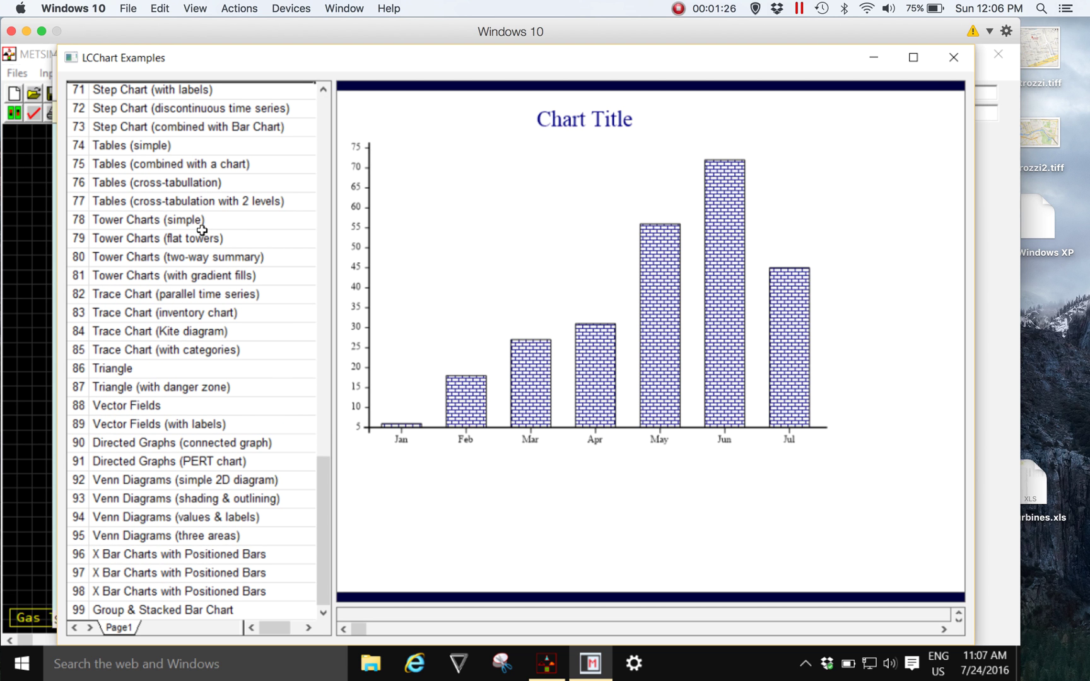
{"action": "scroll", "coordinate": [201, 230], "scroll_direction": "up", "scroll_amount": 20}
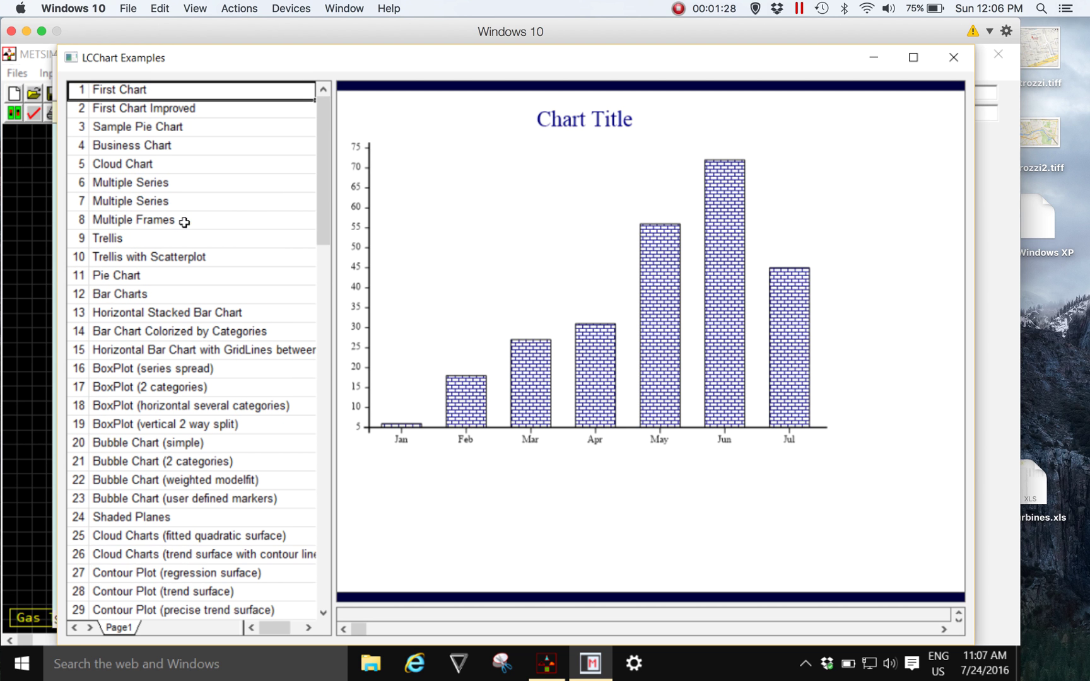
{"action": "scroll", "coordinate": [184, 222], "scroll_direction": "down", "scroll_amount": 20}
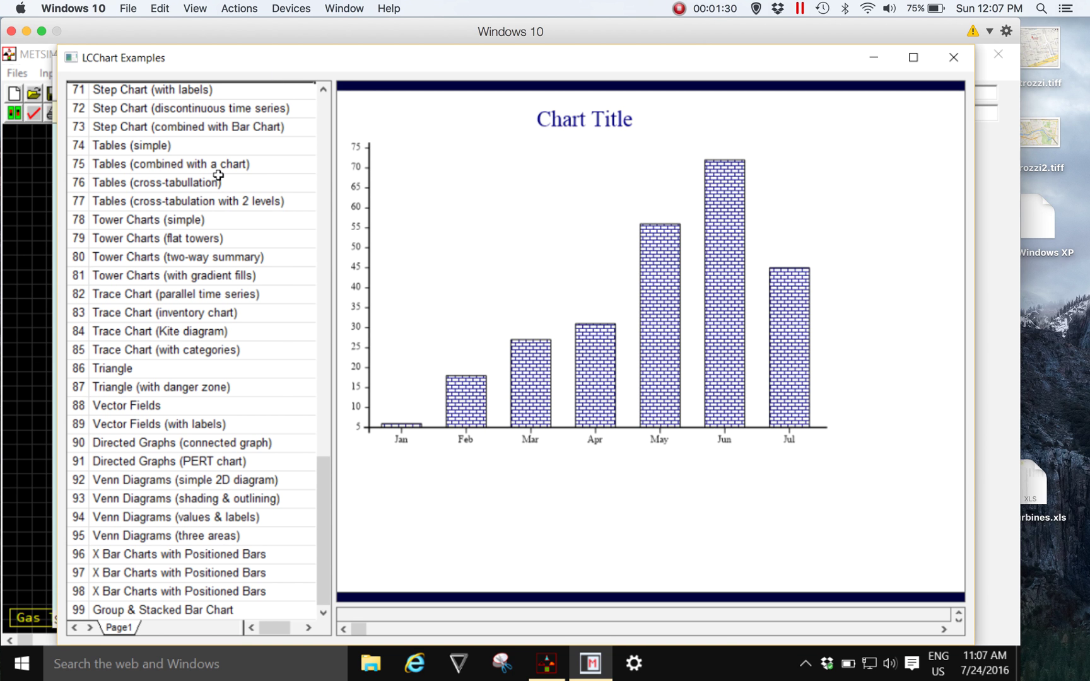
{"action": "scroll", "coordinate": [178, 199], "scroll_direction": "up", "scroll_amount": 20}
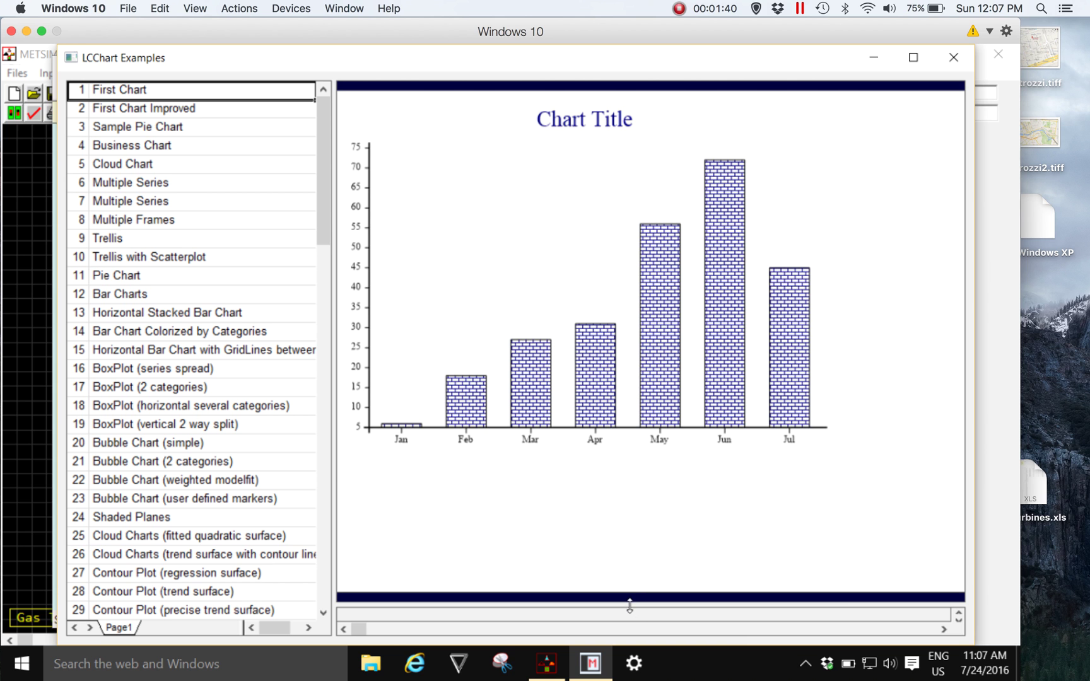
- Reveal First Chart's code pane and enlarge the chart until the 75 axis and 'Chart Title' show fully
{"action": "left_click_drag", "start_coordinate": [629, 604], "coordinate": [605, 383]}
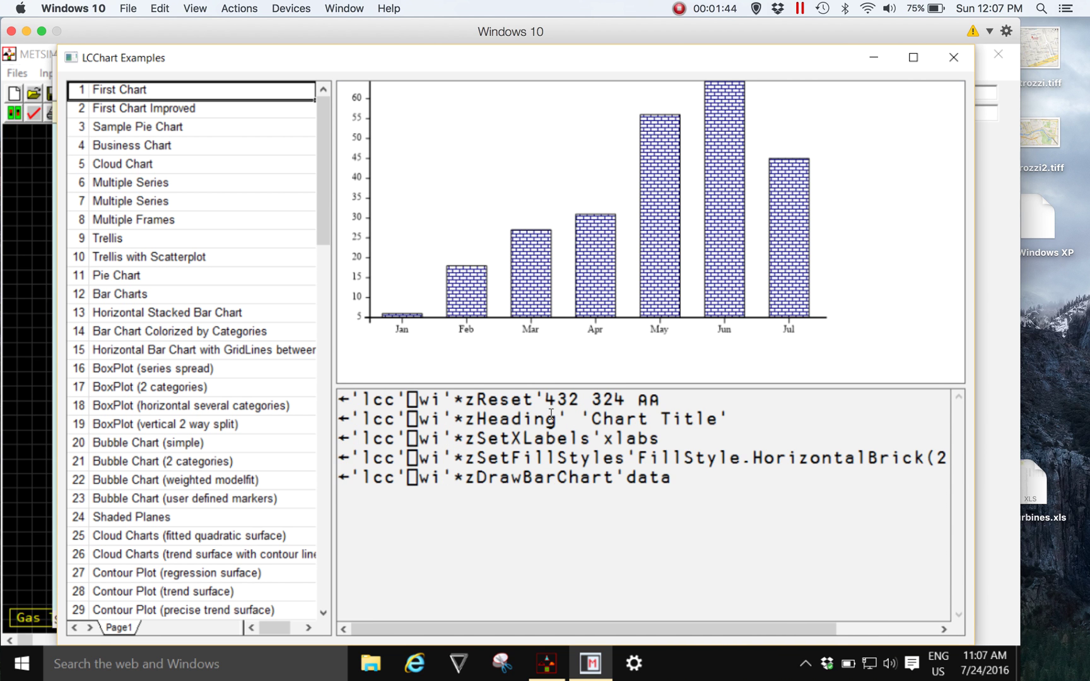
{"action": "left_click_drag", "start_coordinate": [579, 387], "coordinate": [587, 446]}
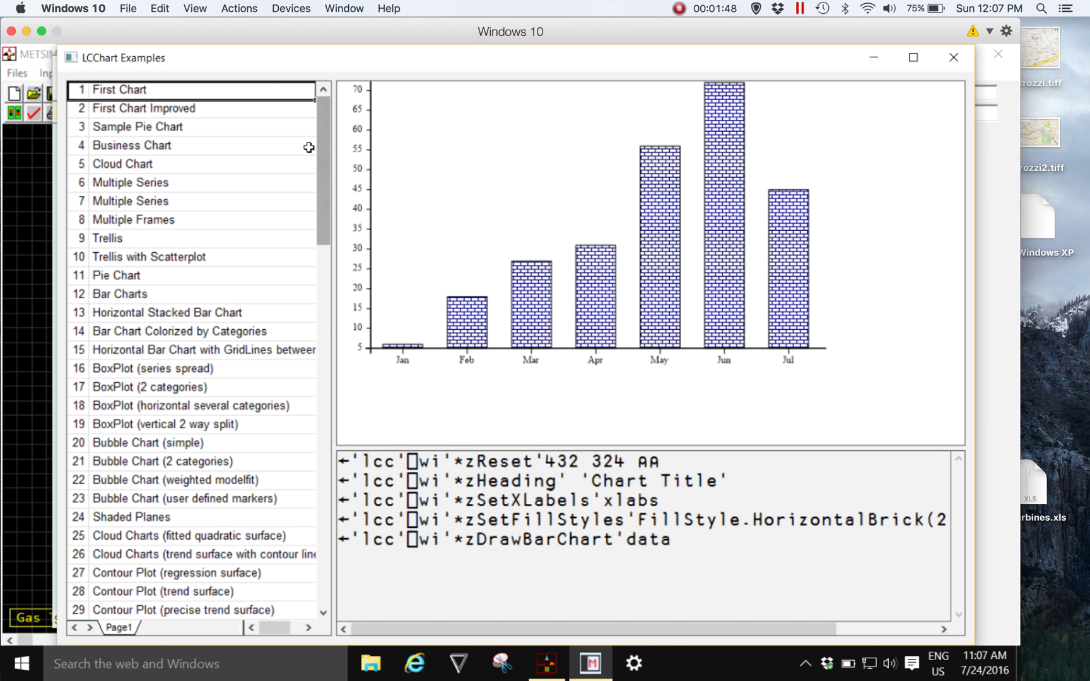
{"action": "left_click_drag", "start_coordinate": [249, 53], "coordinate": [251, 89]}
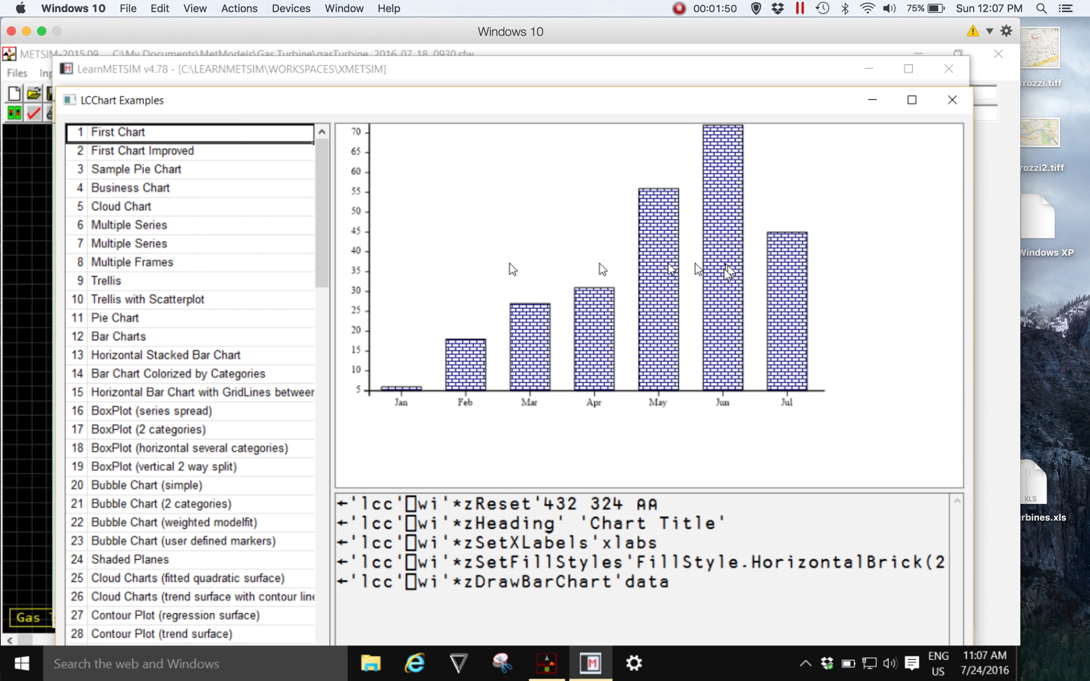
{"action": "left_click_drag", "start_coordinate": [575, 487], "coordinate": [578, 553]}
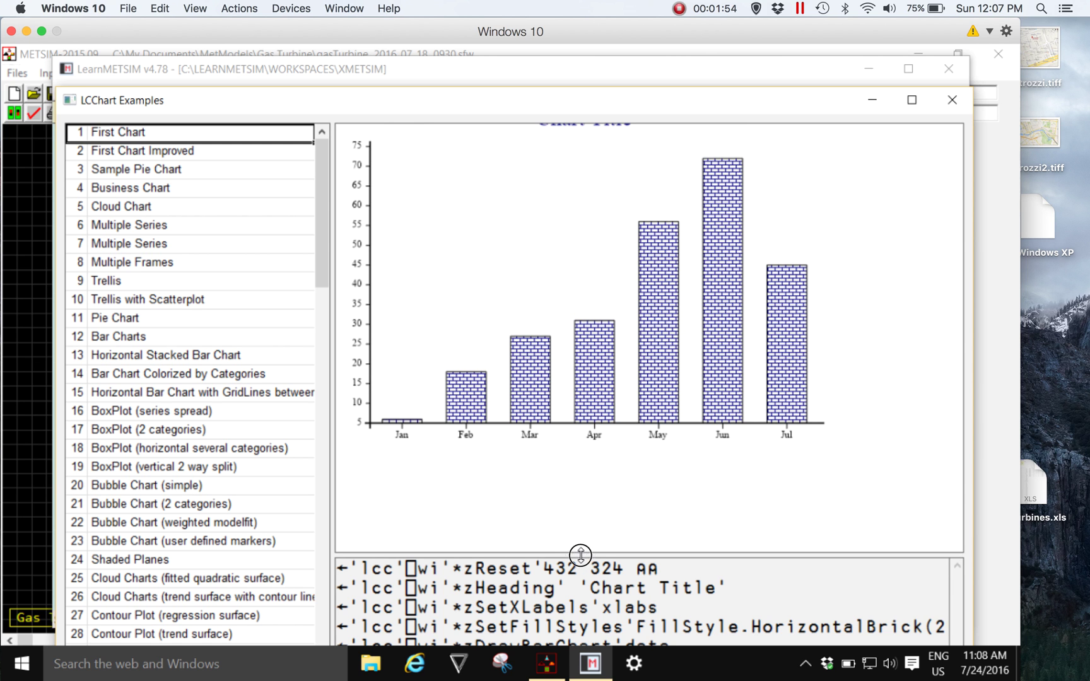
{"action": "left_click_drag", "start_coordinate": [581, 553], "coordinate": [606, 577]}
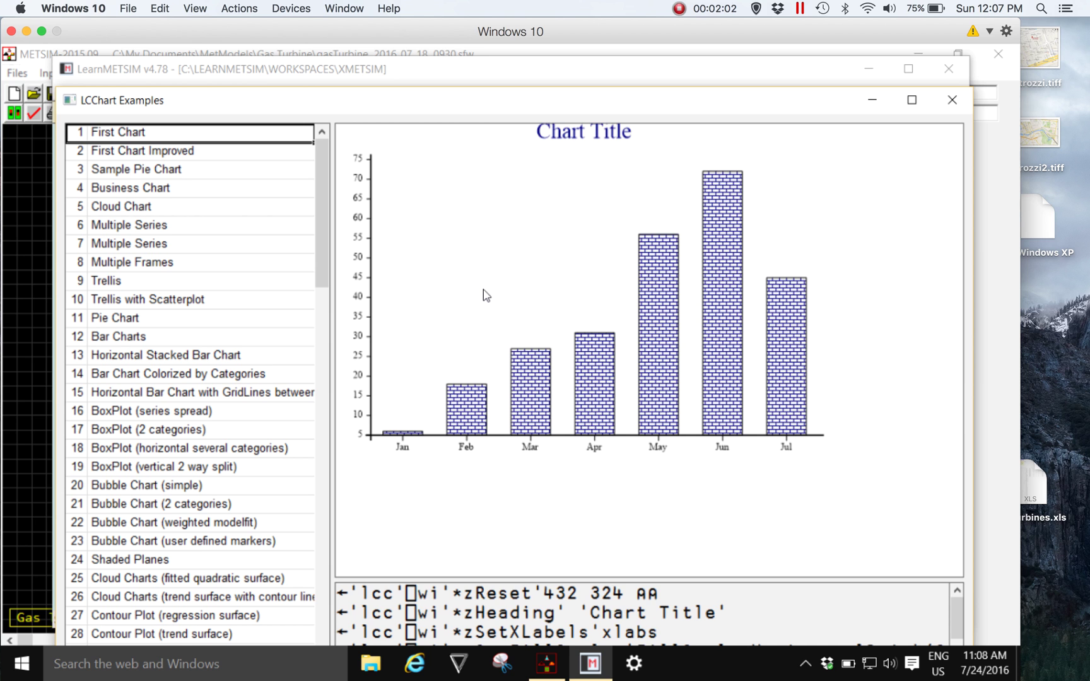
- Step from First Chart to the Sample Pie Chart and enlarge its chart area above the code
{"action": "left_click", "coordinate": [162, 140]}
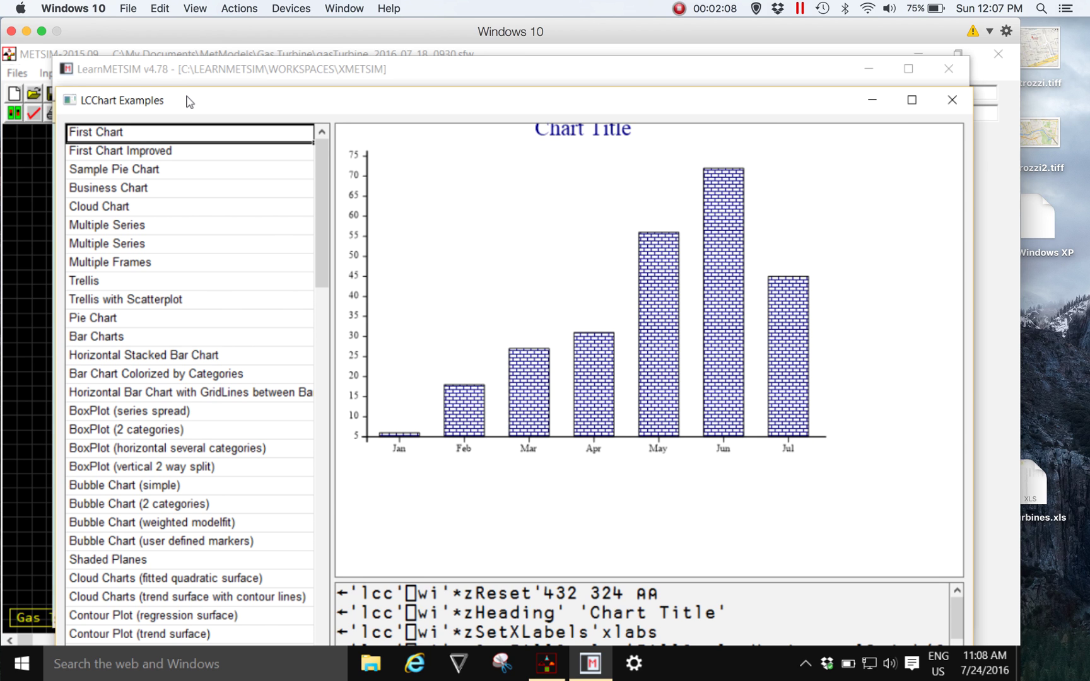
{"action": "key", "text": "Down"}
{"action": "key", "text": "Down"}
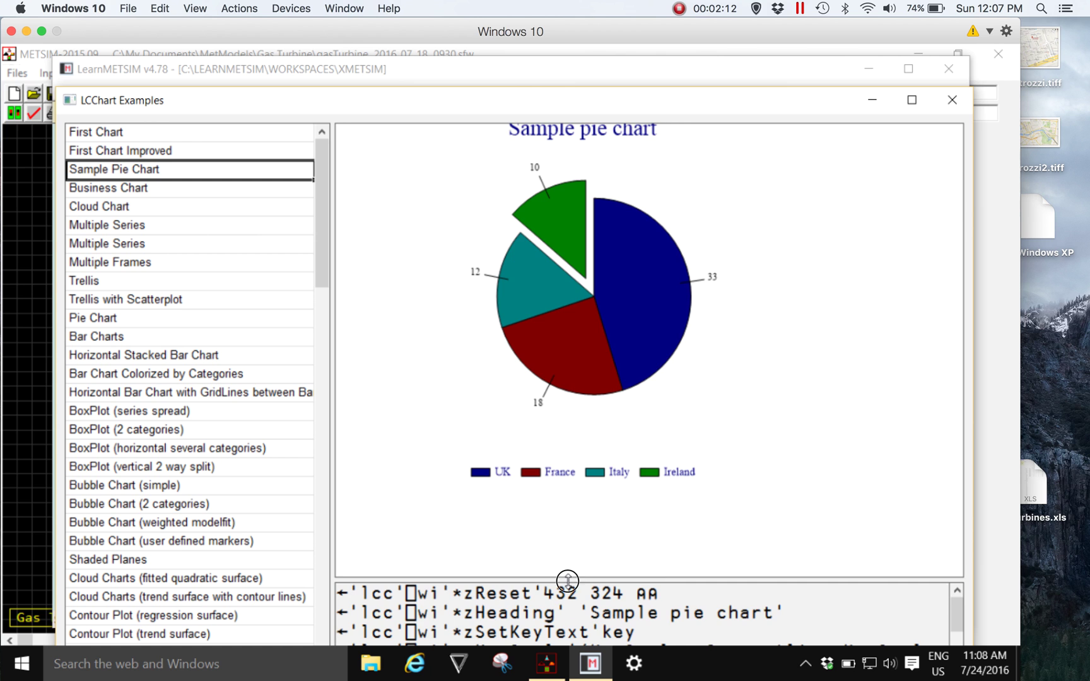
{"action": "left_click_drag", "start_coordinate": [568, 581], "coordinate": [579, 621]}
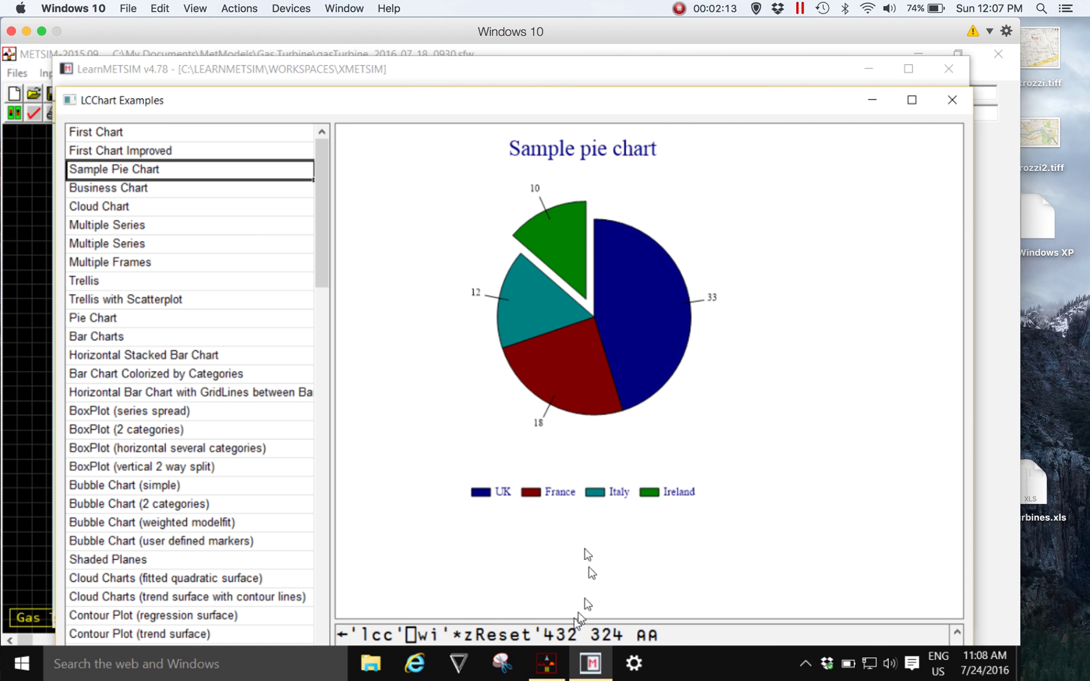
- Browse Business Chart through Multiple Frames, shift the main window up-left, and maximize the examples window
{"action": "left_click", "coordinate": [114, 188]}
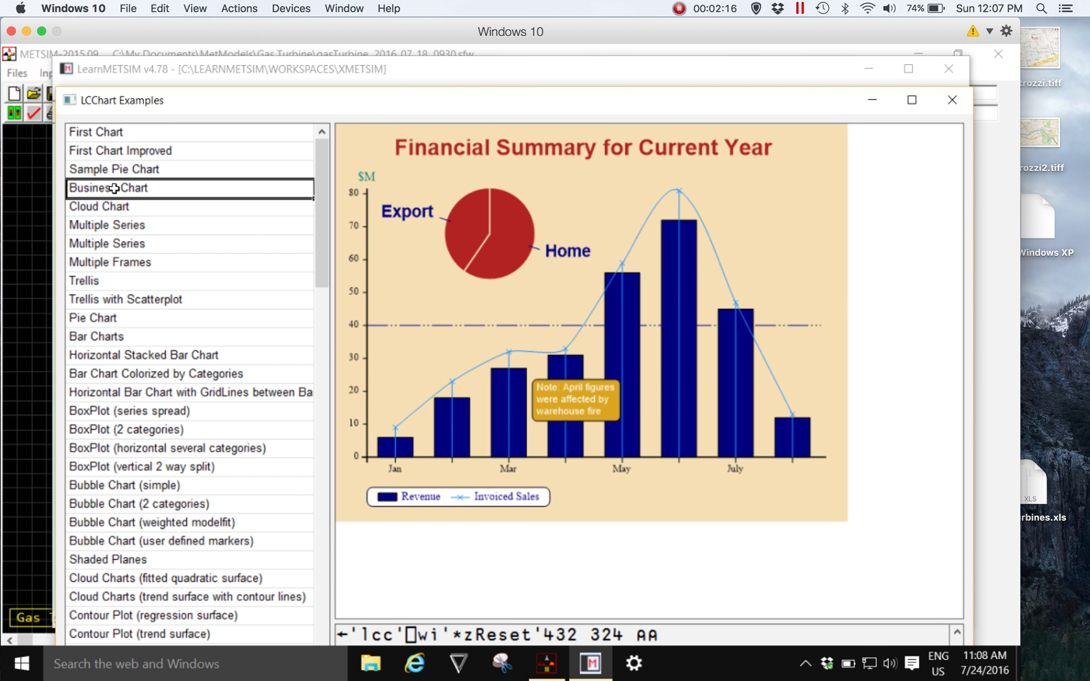
{"action": "key", "text": "Down"}
{"action": "key", "text": "Down"}
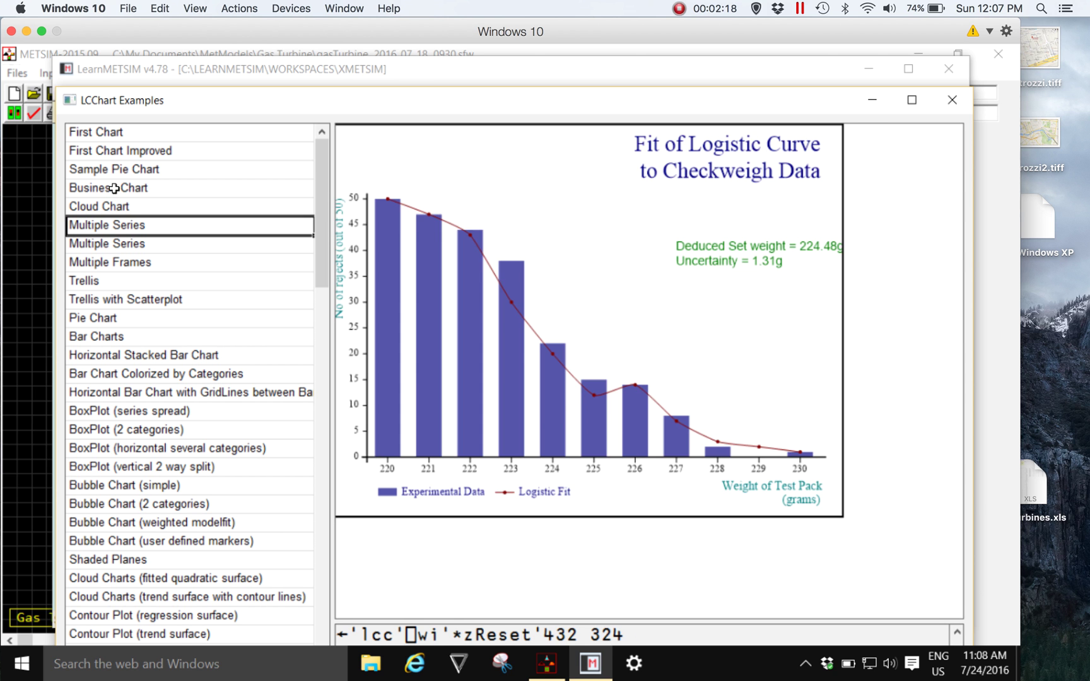
{"action": "key", "text": "Down"}
{"action": "key", "text": "Down"}
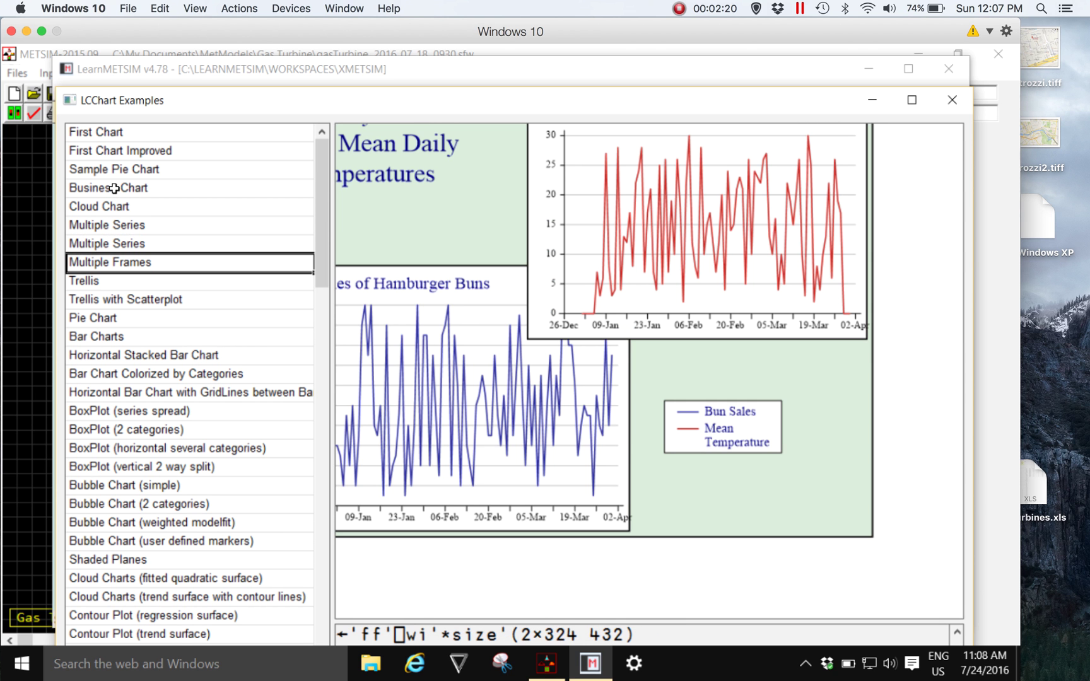
{"action": "key", "text": "Down"}
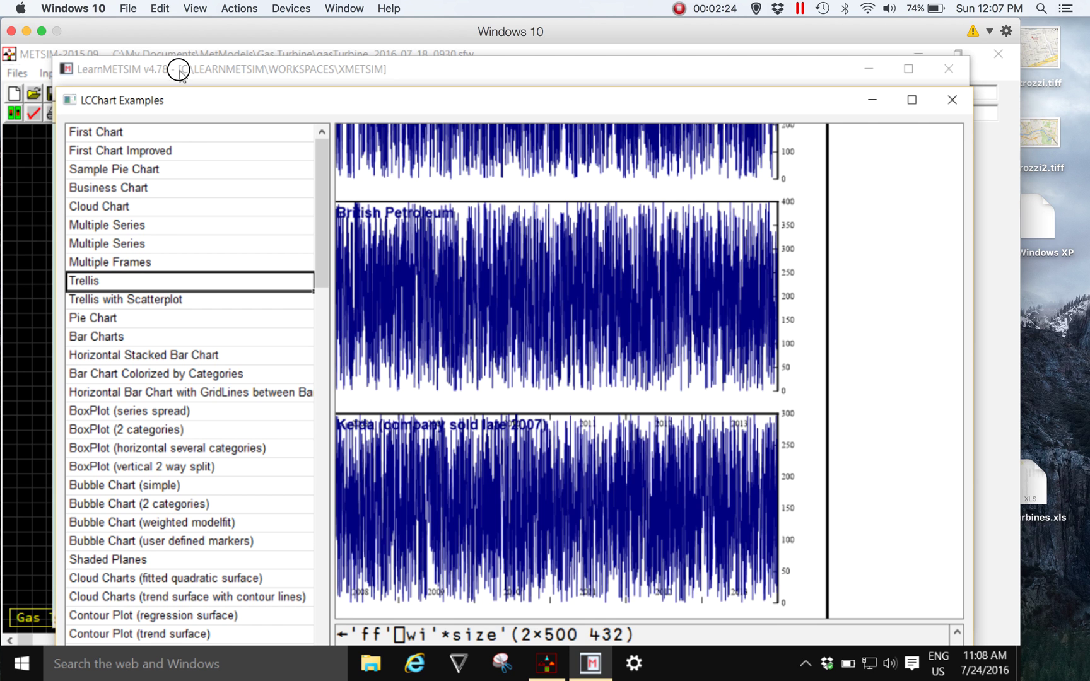
{"action": "left_click_drag", "start_coordinate": [169, 66], "coordinate": [153, 55]}
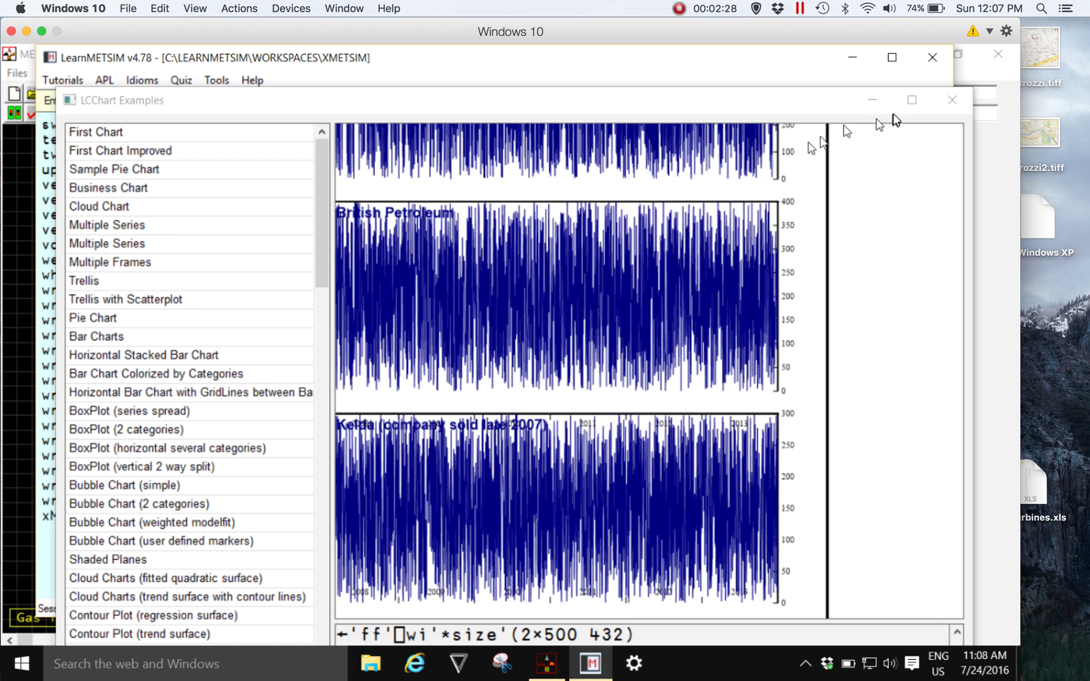
{"action": "left_click", "coordinate": [910, 101]}
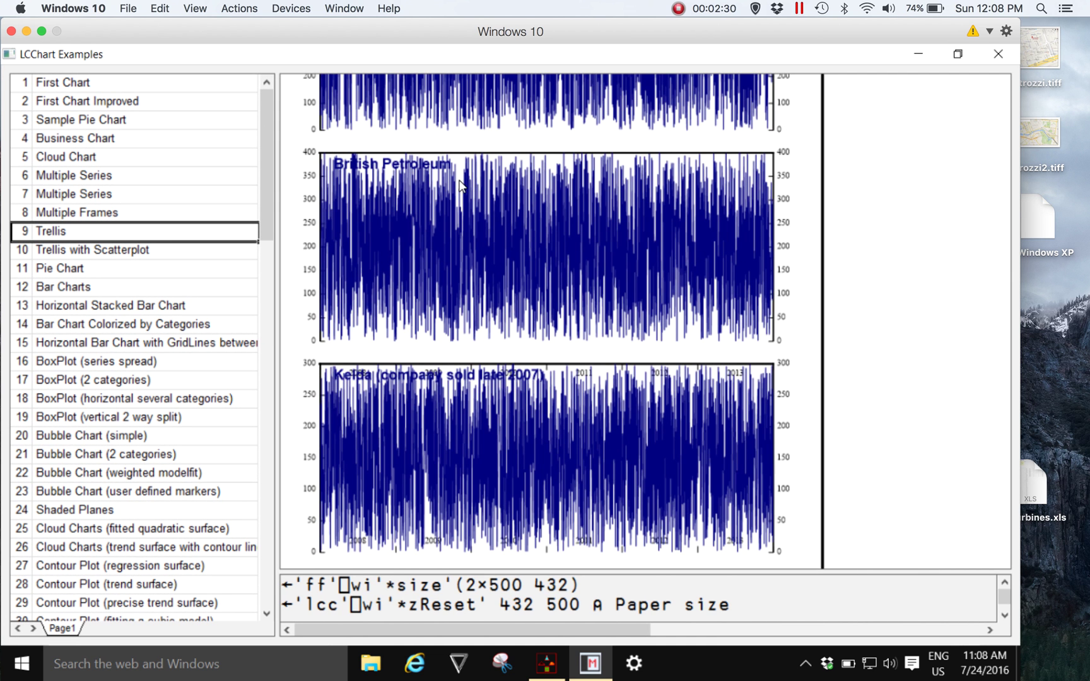
- Browse from Trellis through bar charts, box plots and bubble charts to the user-defined markers sample
{"action": "key", "text": "Down"}
{"action": "key", "text": "Down"}
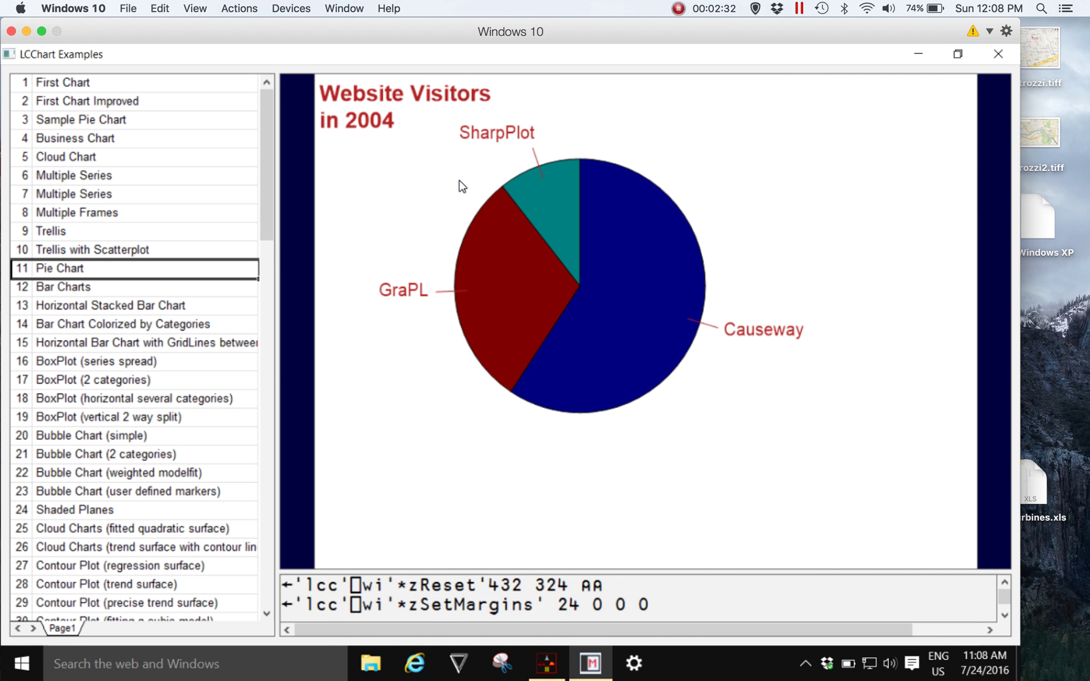
{"action": "key", "text": "Up"}
{"action": "key", "text": "Down"}
{"action": "key", "text": "Down"}
{"action": "key", "text": "Down"}
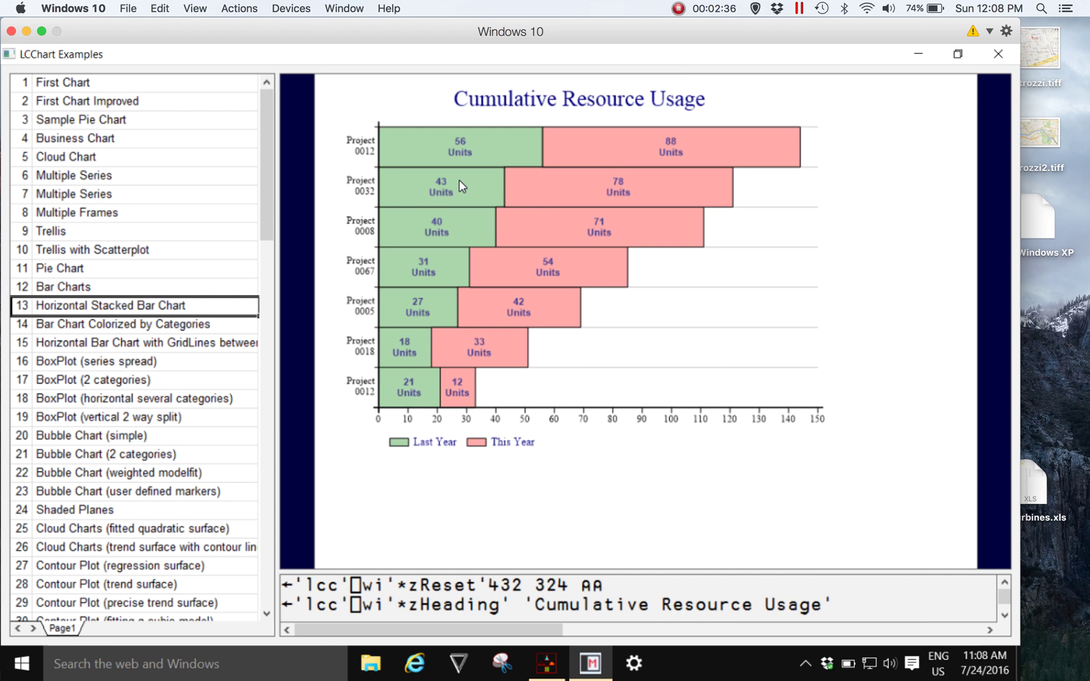
{"action": "key", "text": "Down"}
{"action": "key", "text": "Down"}
{"action": "key", "text": "Down"}
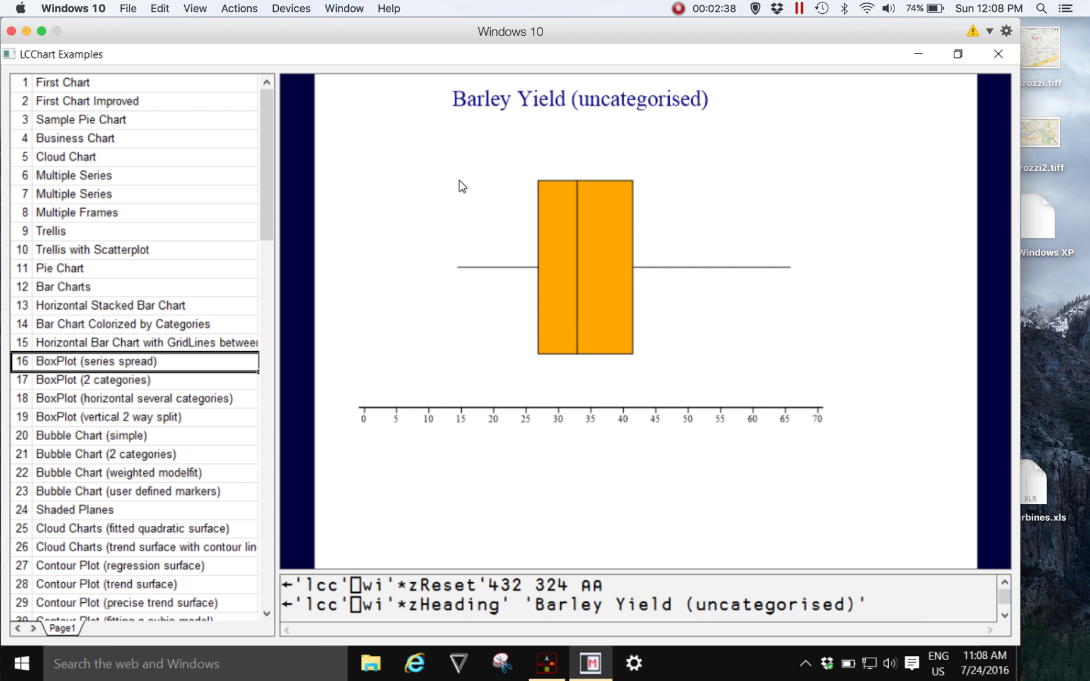
{"action": "key", "text": "Down"}
{"action": "key", "text": "Down"}
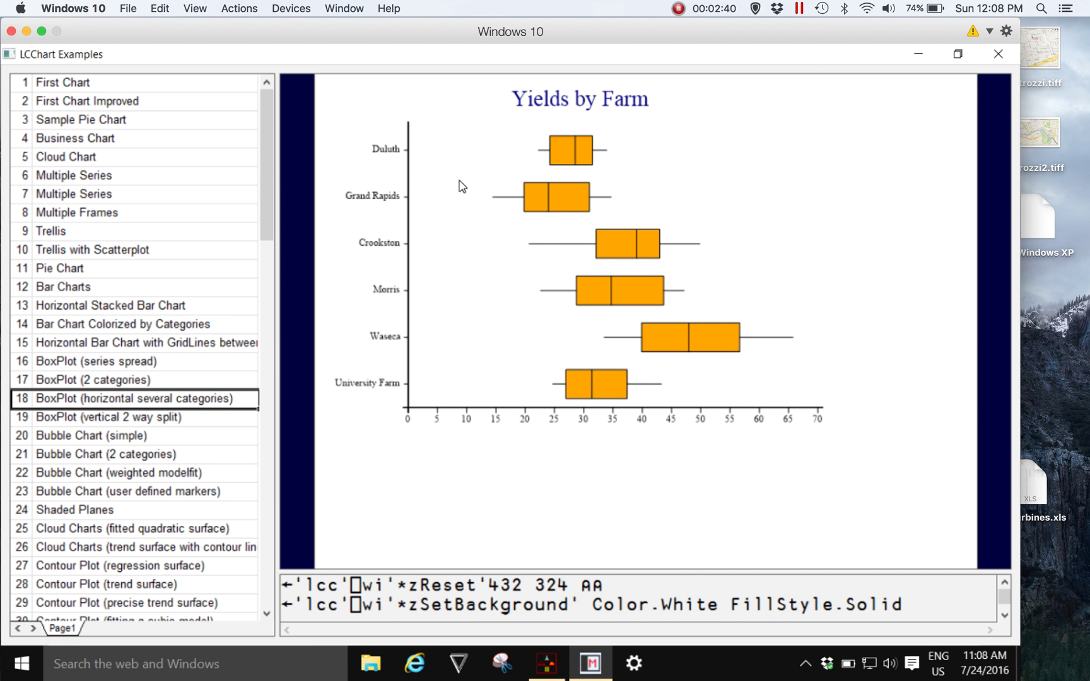
{"action": "key", "text": "Down"}
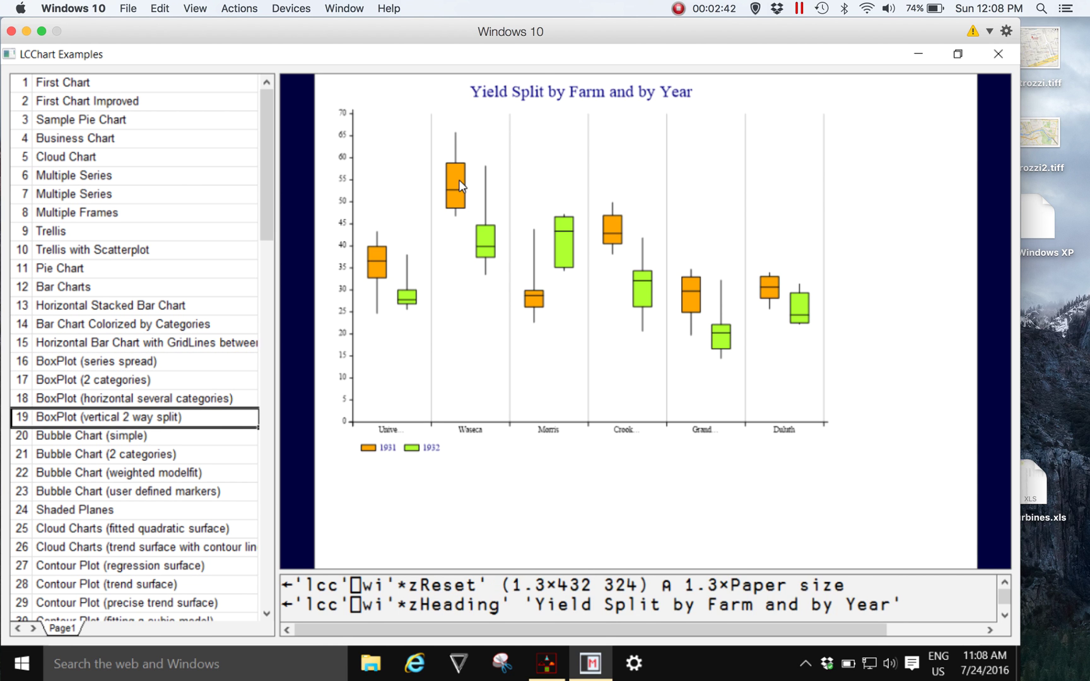
{"action": "key", "text": "Down"}
{"action": "key", "text": "Down"}
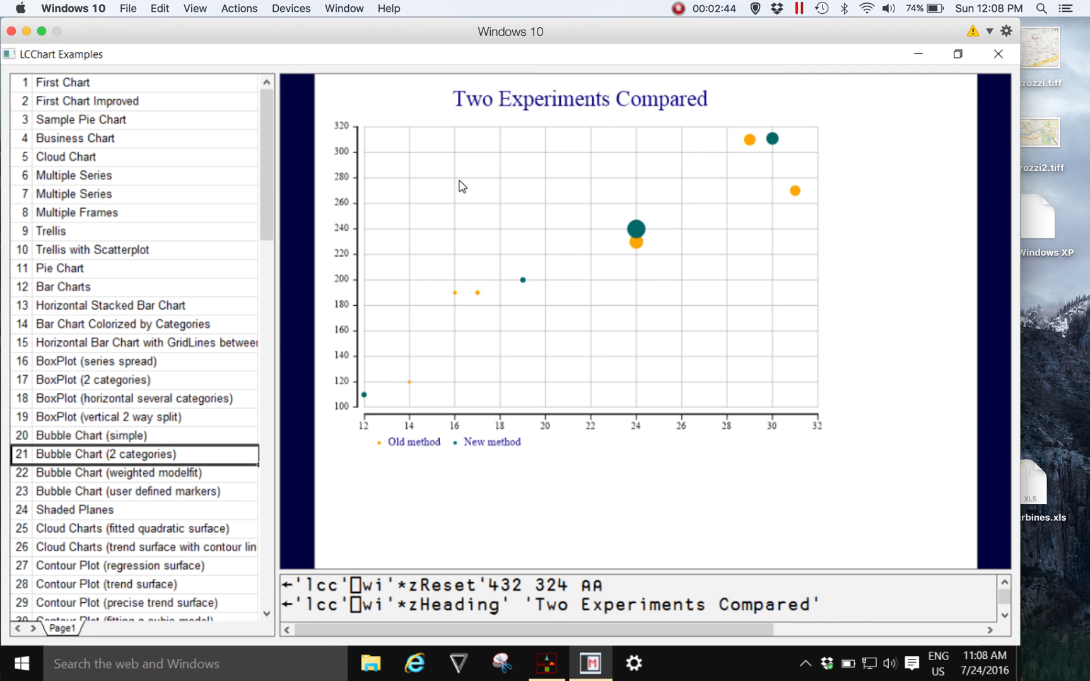
{"action": "key", "text": "Down"}
{"action": "key", "text": "Down"}
{"action": "key", "text": "Down"}
{"action": "key", "text": "Down"}
{"action": "key", "text": "Down"}
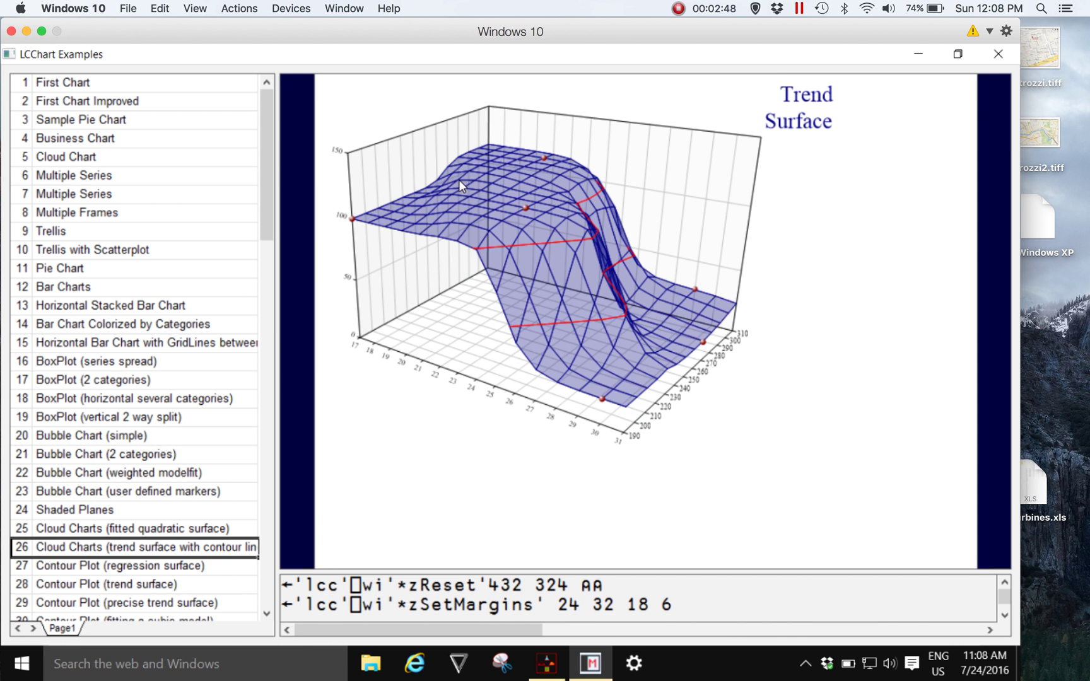
- Continue through contour plots, gauges, Gantt charts, histograms and time series to the Hi-Lo Close Chart
{"action": "key", "text": "Down"}
{"action": "key", "text": "Down"}
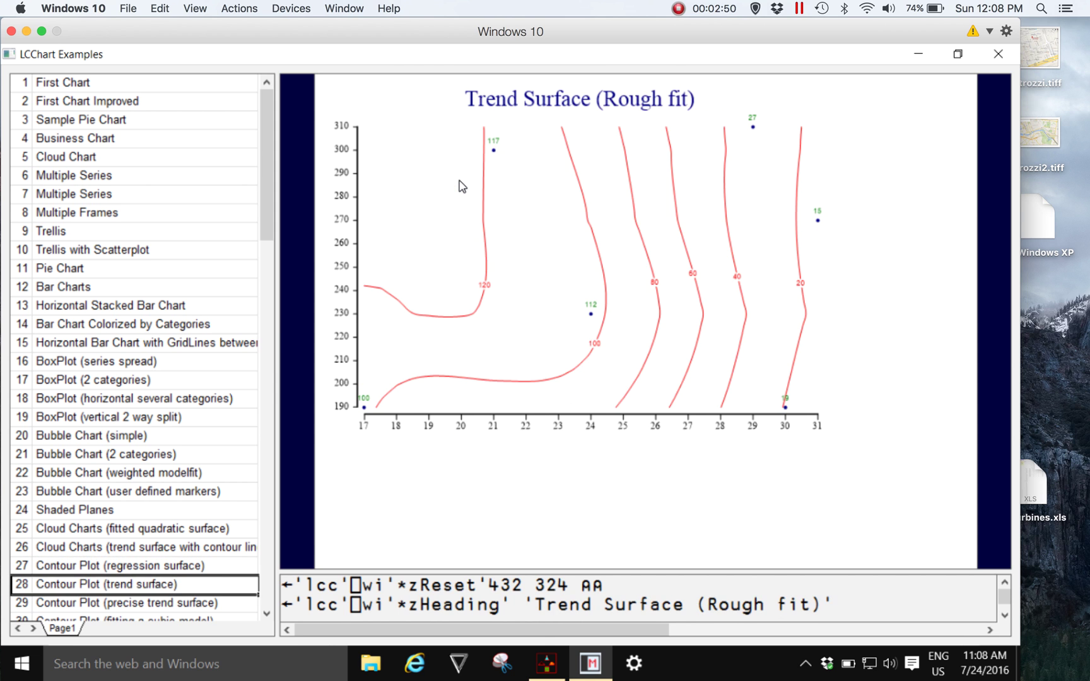
{"action": "key", "text": "Down"}
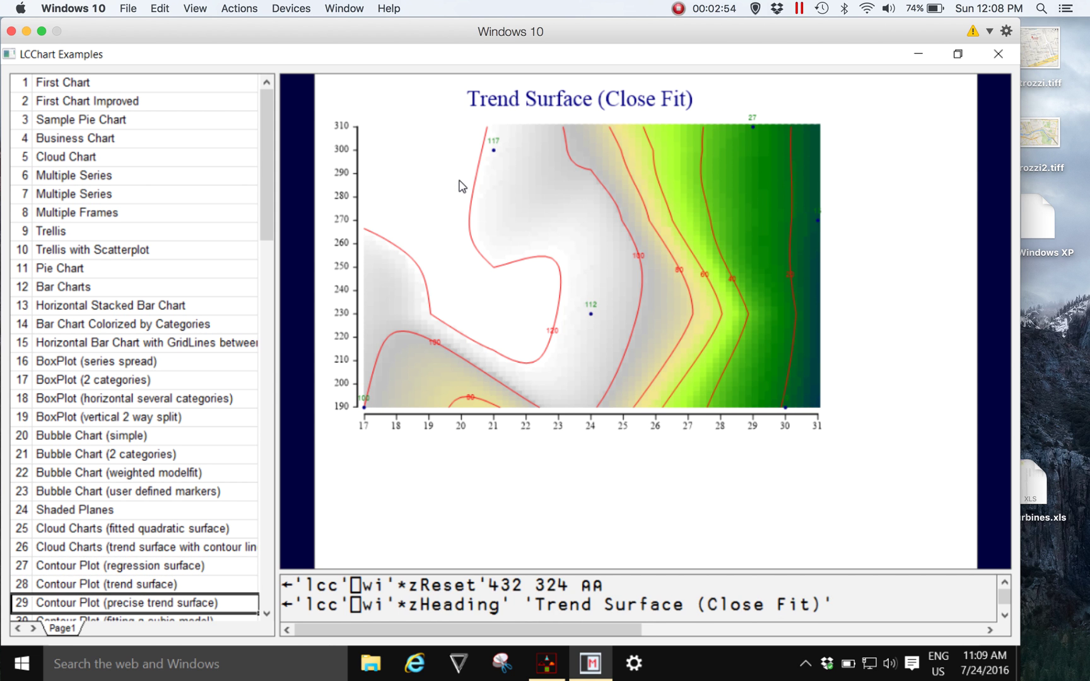
{"action": "key", "text": "Down"}
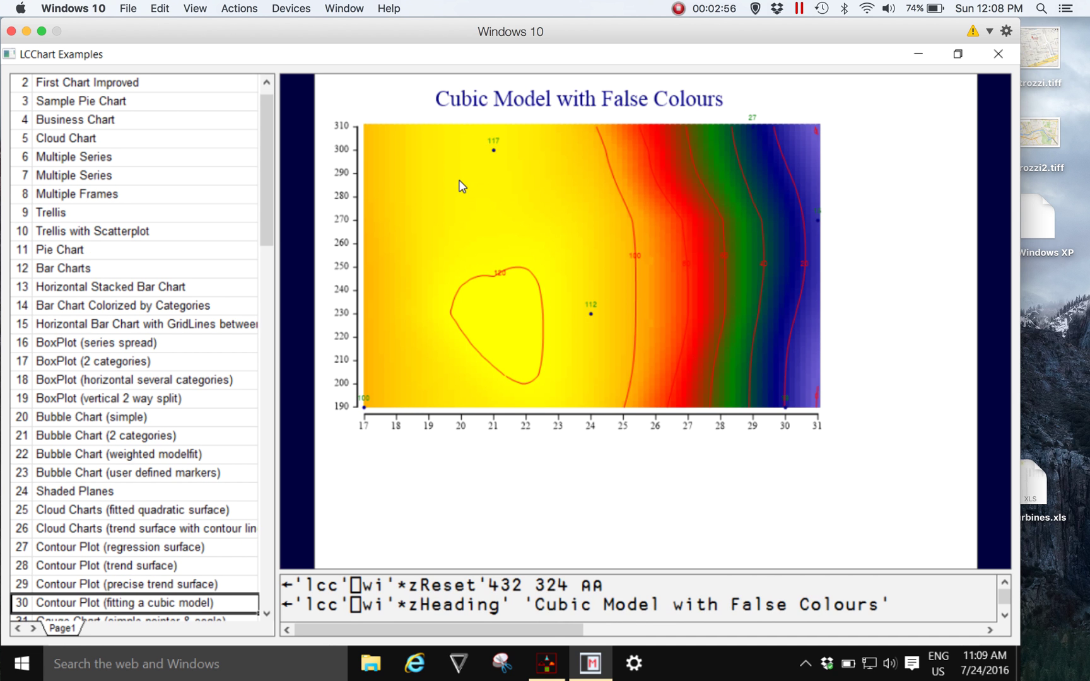
{"action": "key", "text": "Down"}
{"action": "key", "text": "Down"}
{"action": "key", "text": "Down"}
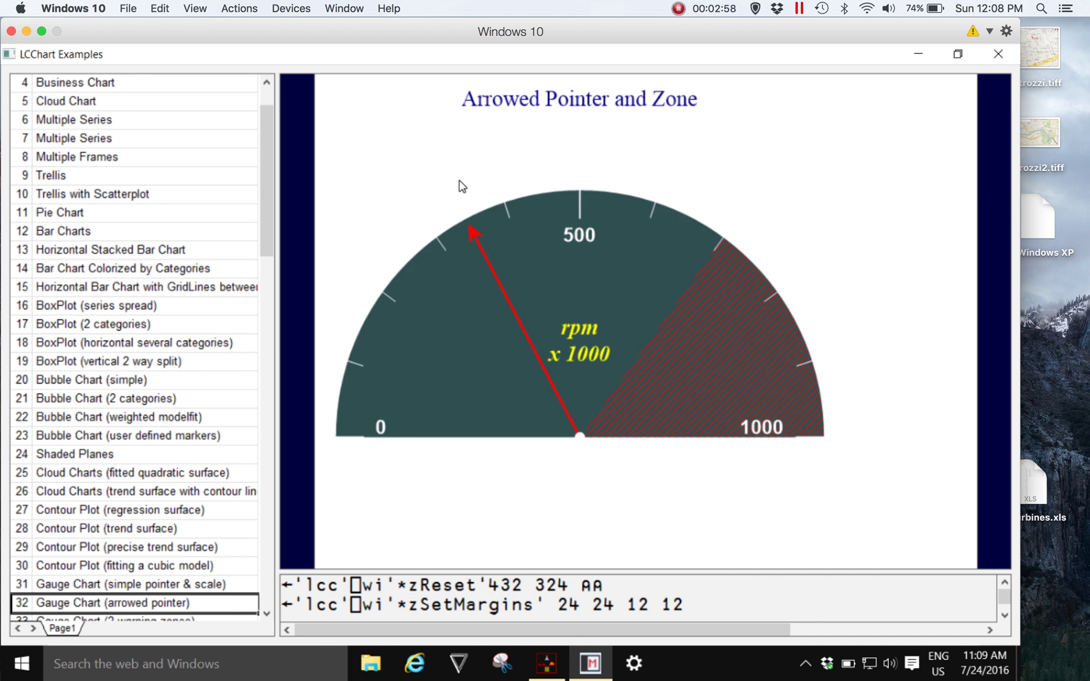
{"action": "key", "text": "Down"}
{"action": "key", "text": "Down"}
{"action": "key", "text": "Down"}
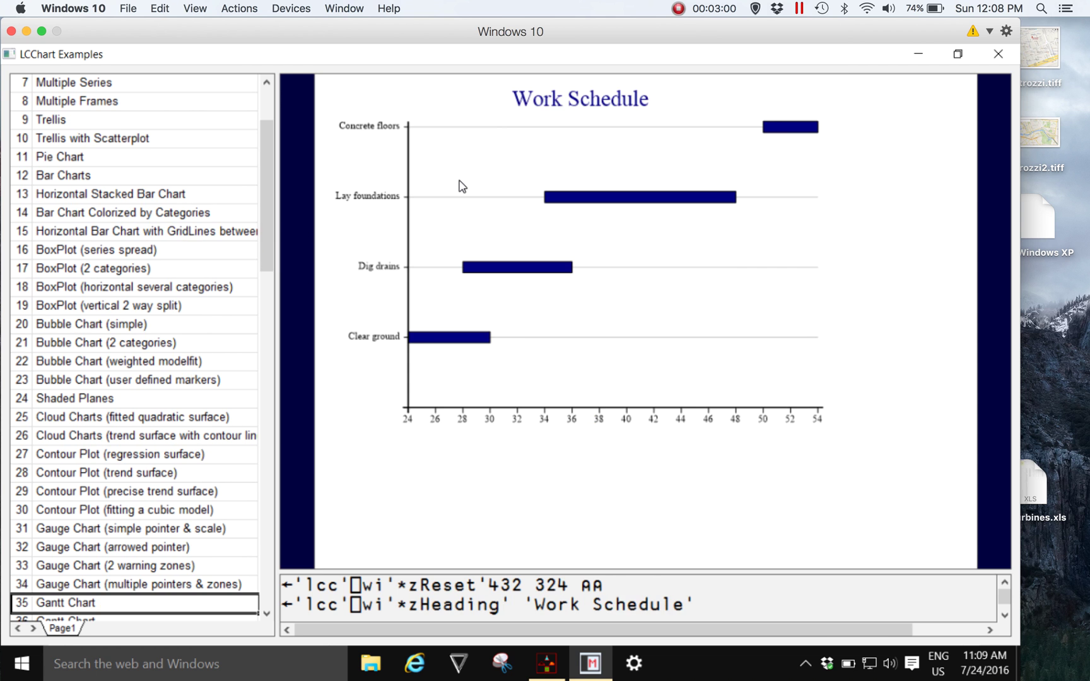
{"action": "key", "text": "Down"}
{"action": "key", "text": "Down"}
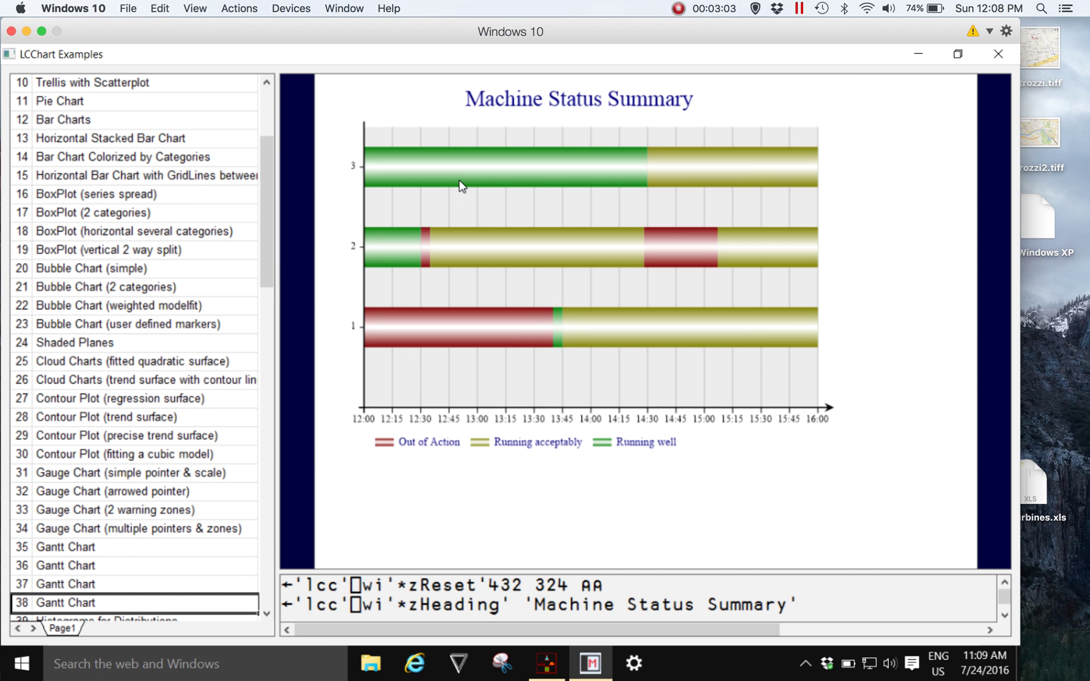
{"action": "key", "text": "Down"}
{"action": "key", "text": "Down"}
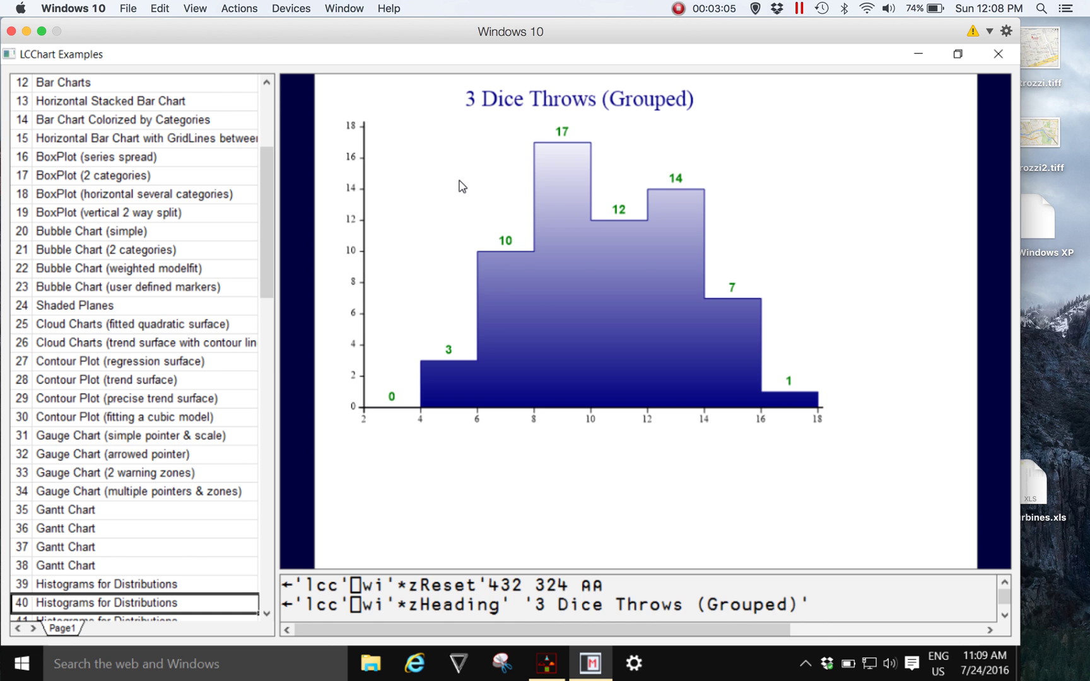
{"action": "key", "text": "Down"}
{"action": "key", "text": "Down"}
{"action": "key", "text": "Down"}
{"action": "key", "text": "Down"}
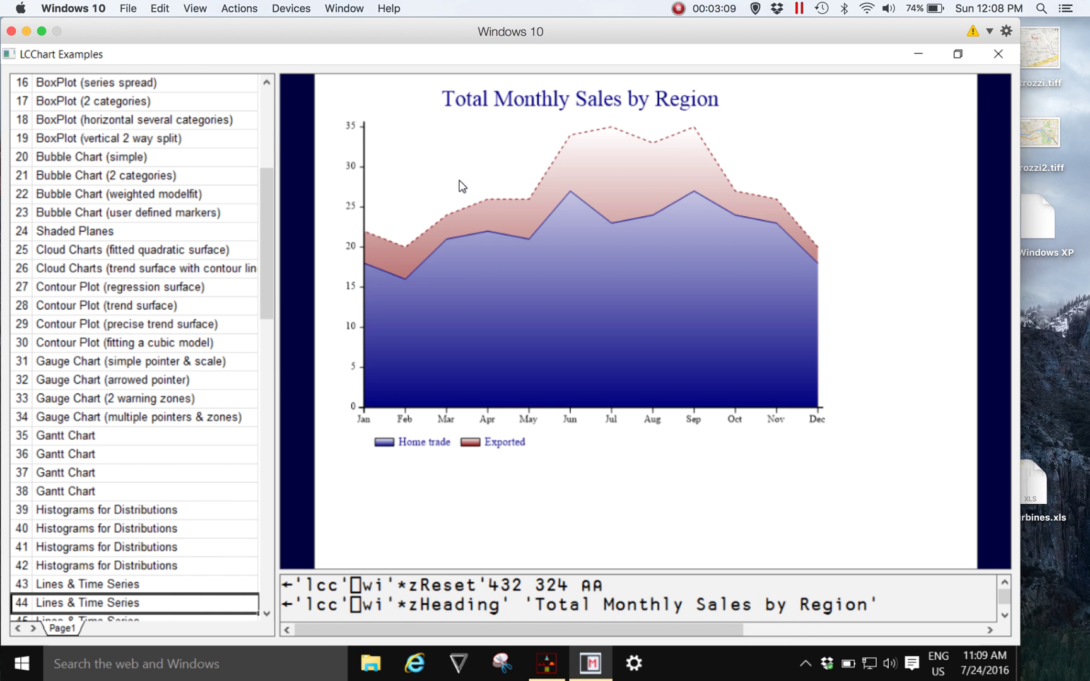
{"action": "key", "text": "Down"}
{"action": "key", "text": "Down"}
{"action": "key", "text": "Down"}
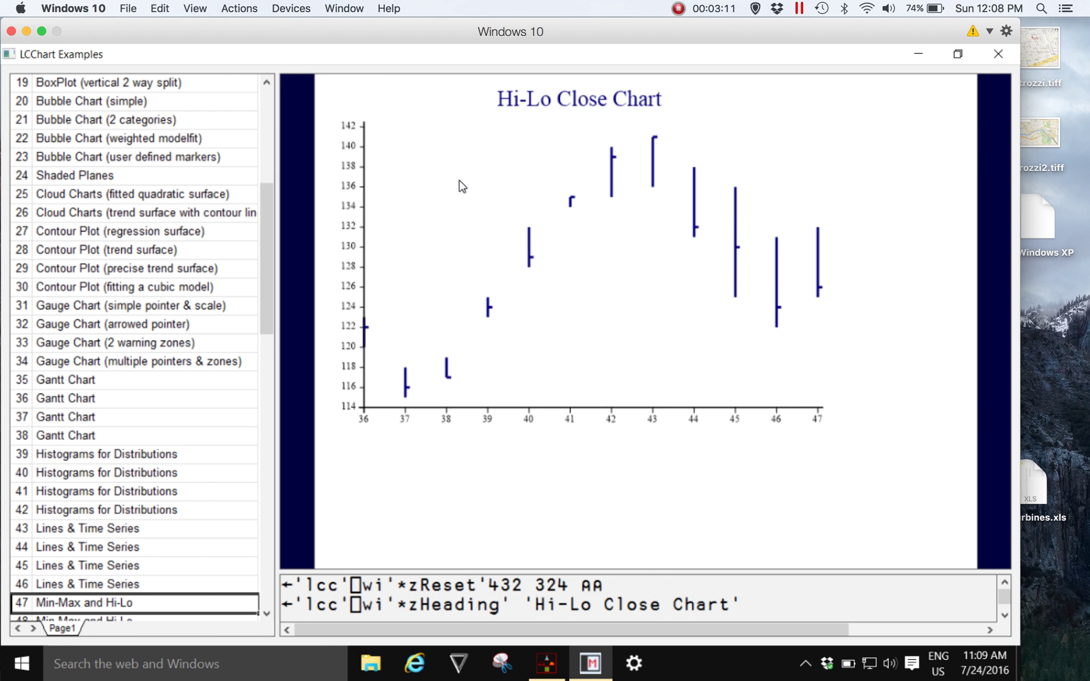
- Step from Frost-free Days through gauge dashboards, pie, rose, polar, mesh and scatter samples to the model-fit scatter plot
{"action": "key", "text": "Down"}
{"action": "key", "text": "Down"}
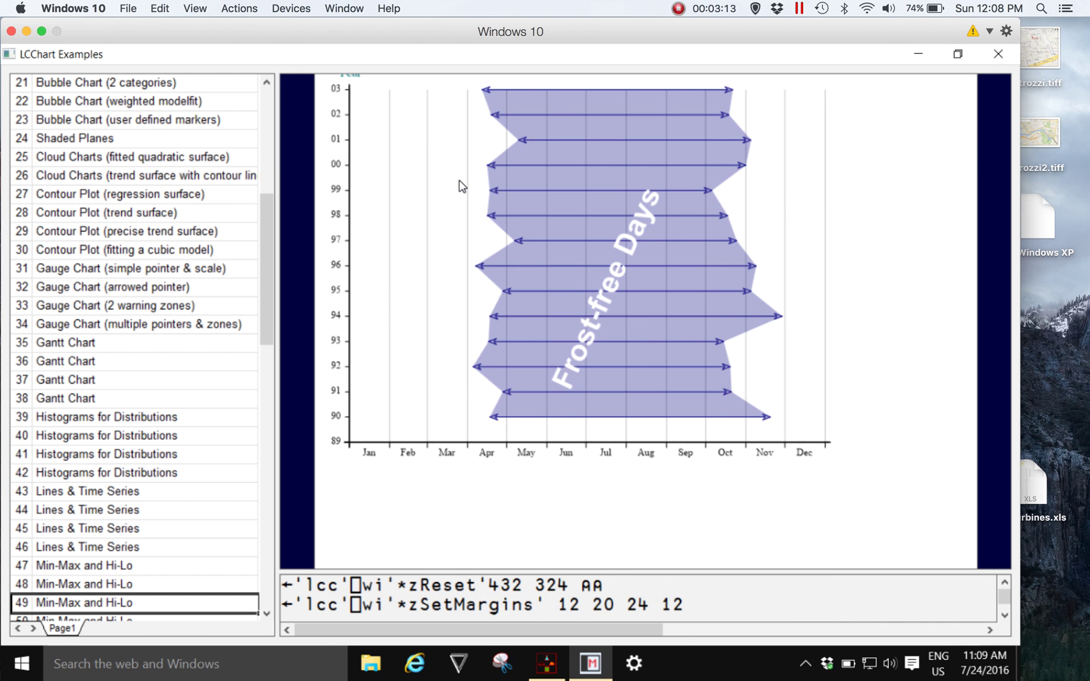
{"action": "key", "text": "Down"}
{"action": "key", "text": "Down"}
{"action": "key", "text": "Down"}
{"action": "key", "text": "Down"}
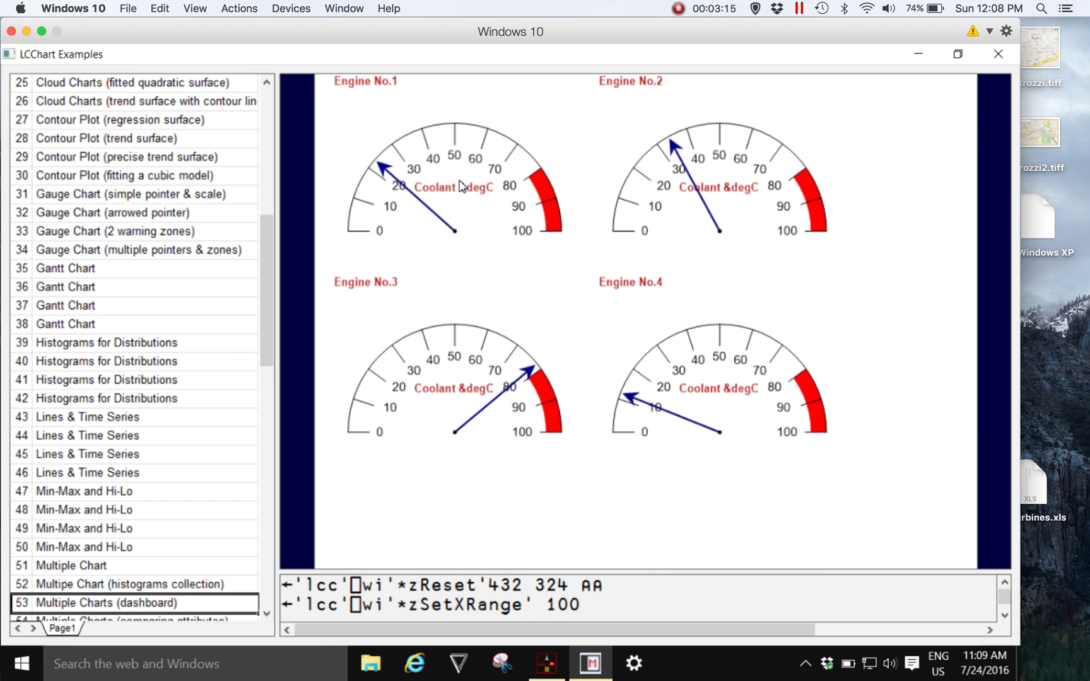
{"action": "key", "text": "Down"}
{"action": "key", "text": "Down"}
{"action": "key", "text": "Down"}
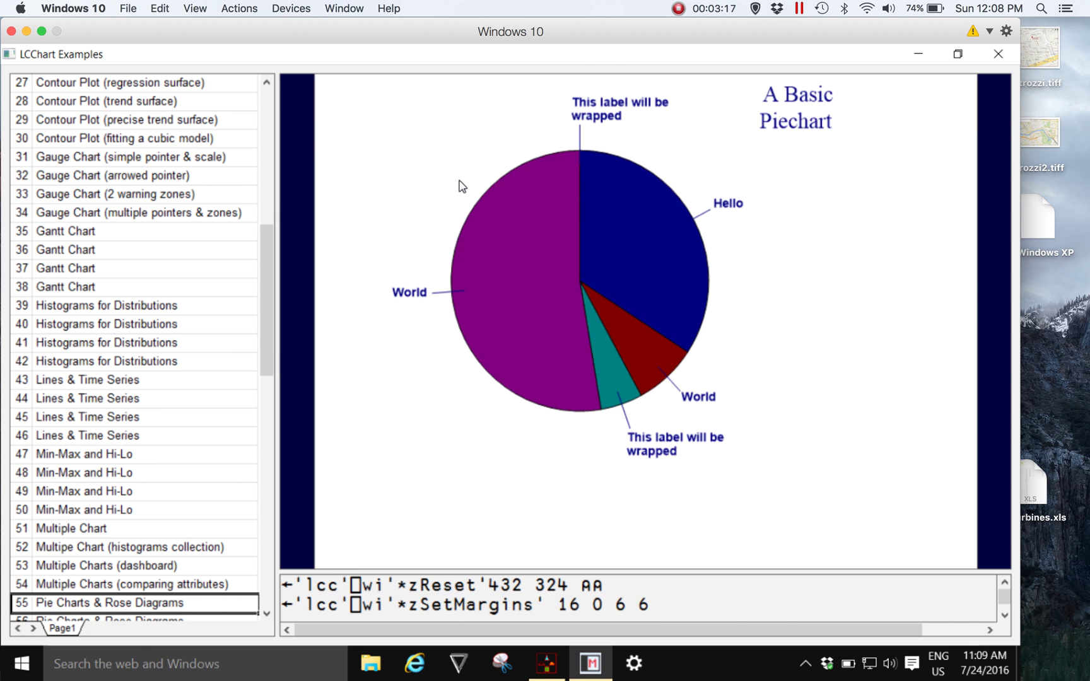
{"action": "key", "text": "Down"}
{"action": "key", "text": "Down"}
{"action": "key", "text": "Down"}
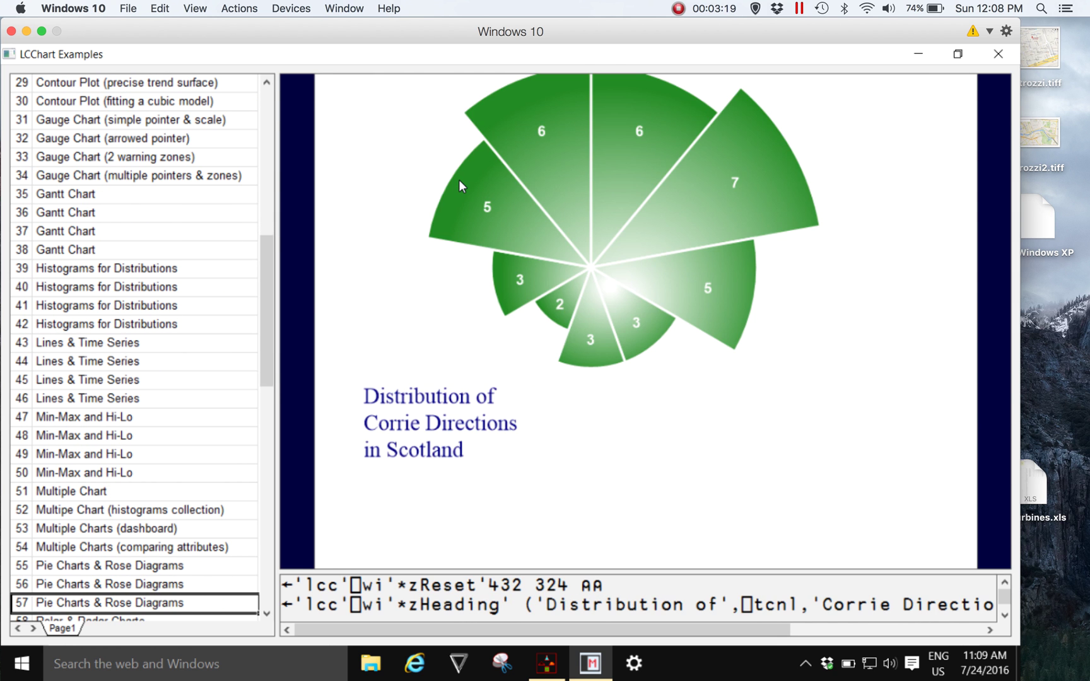
{"action": "key", "text": "Down"}
{"action": "key", "text": "Down"}
{"action": "key", "text": "Down"}
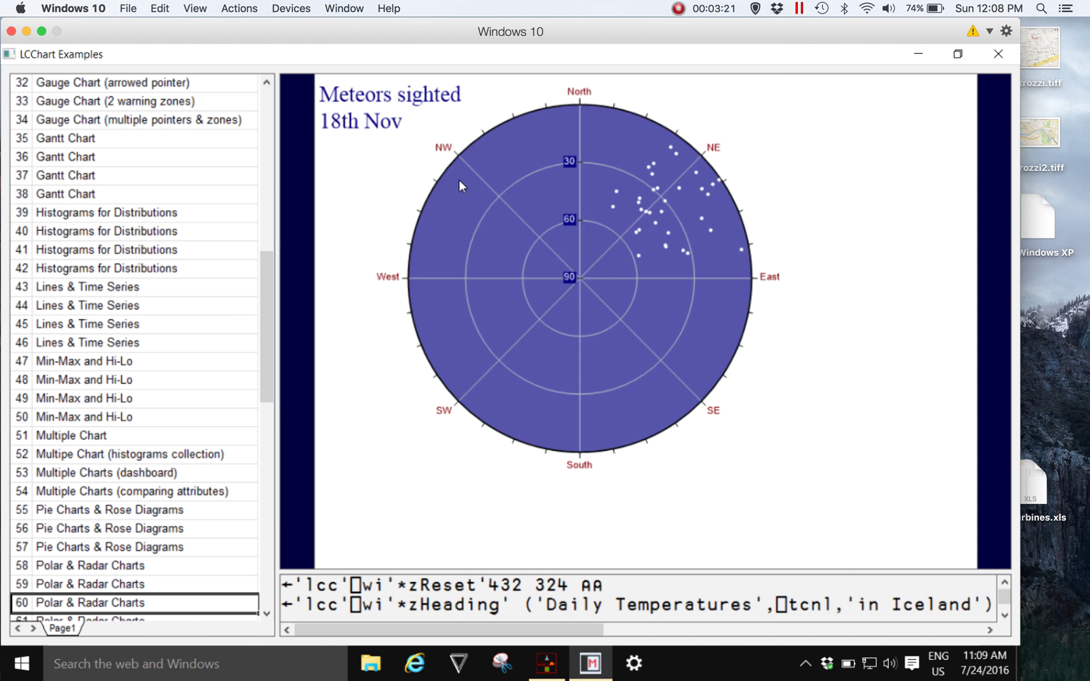
{"action": "key", "text": "Down"}
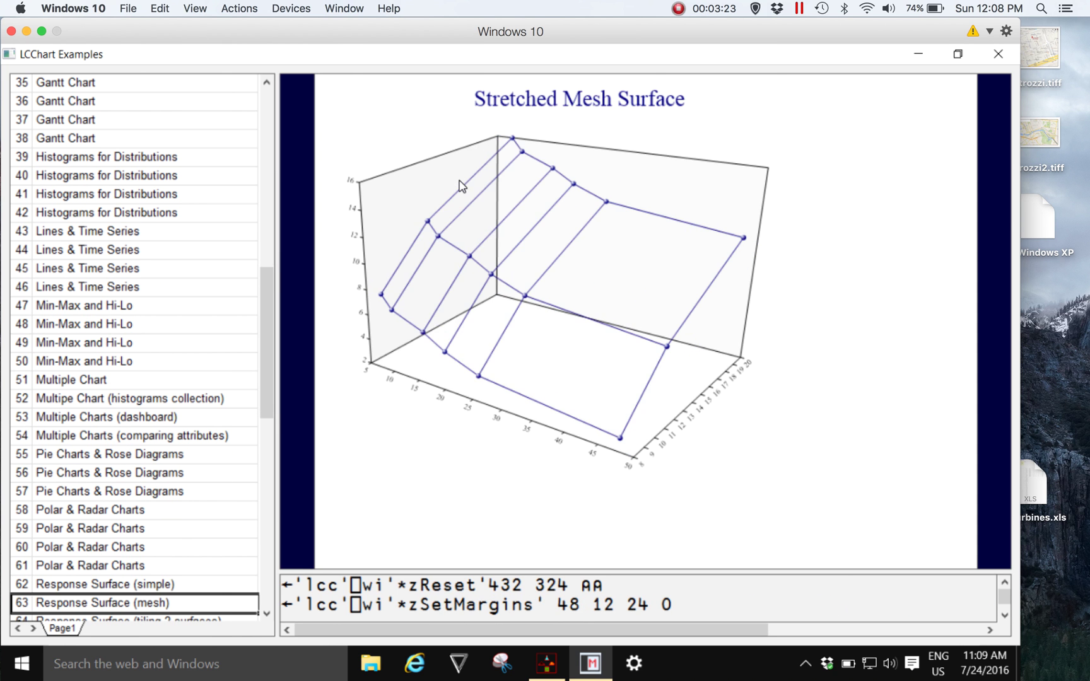
{"action": "key", "text": "Down"}
{"action": "key", "text": "Down"}
{"action": "key", "text": "Down"}
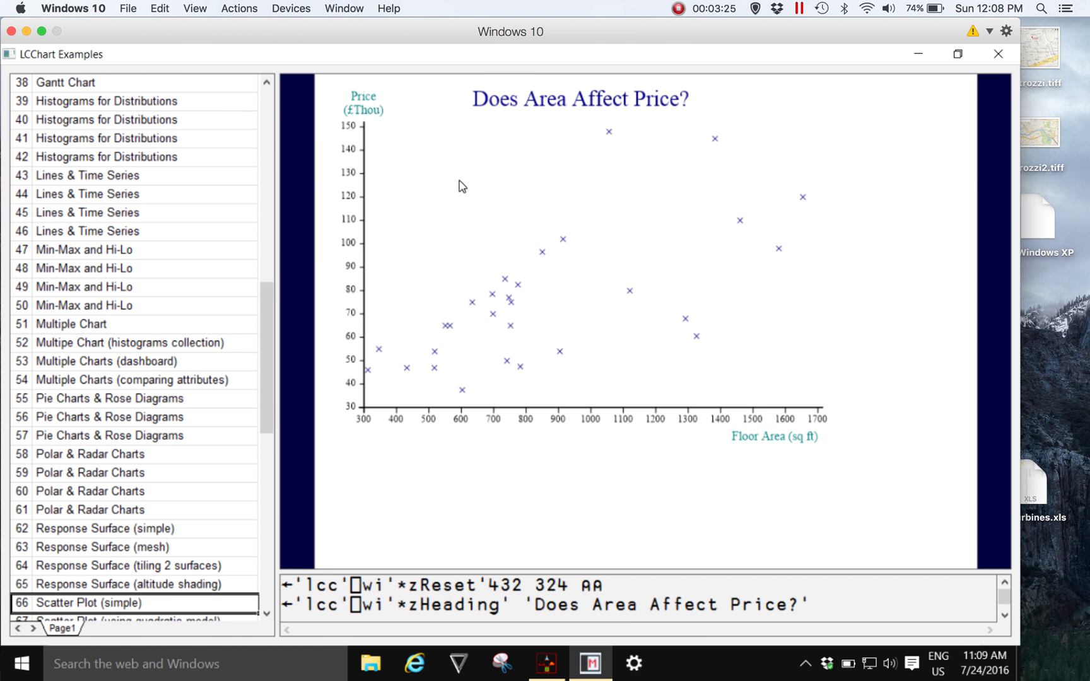
{"action": "key", "text": "Down"}
{"action": "key", "text": "Down"}
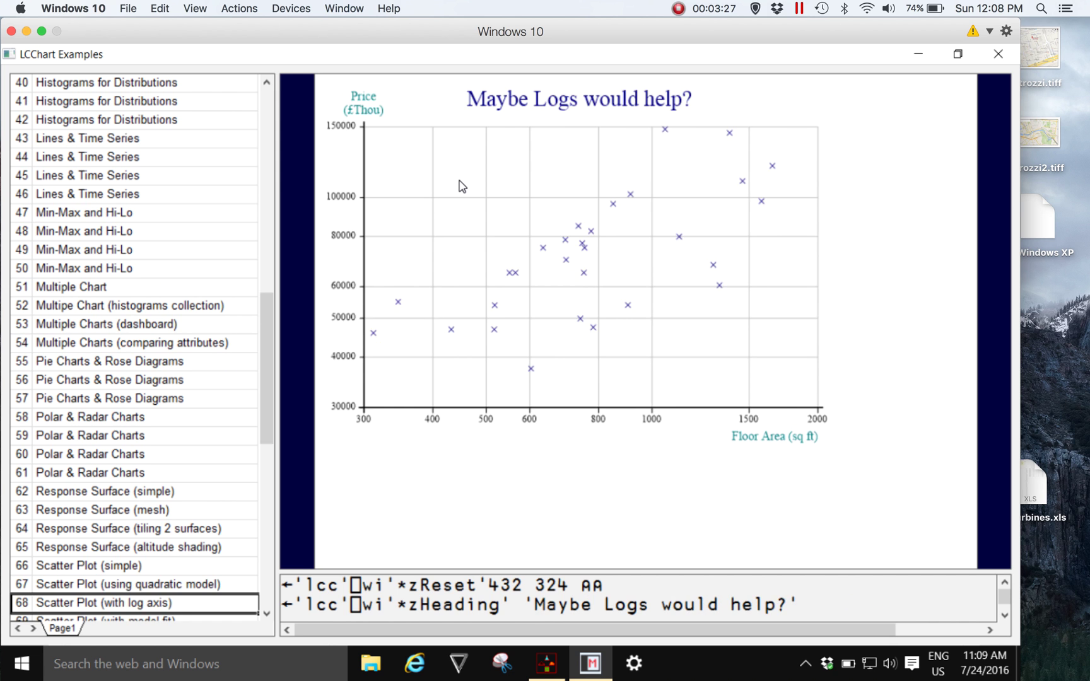
{"action": "key", "text": "Down"}
{"action": "key", "text": "Down"}
{"action": "key", "text": "Down"}
{"action": "key", "text": "Down"}
{"action": "key", "text": "Down"}
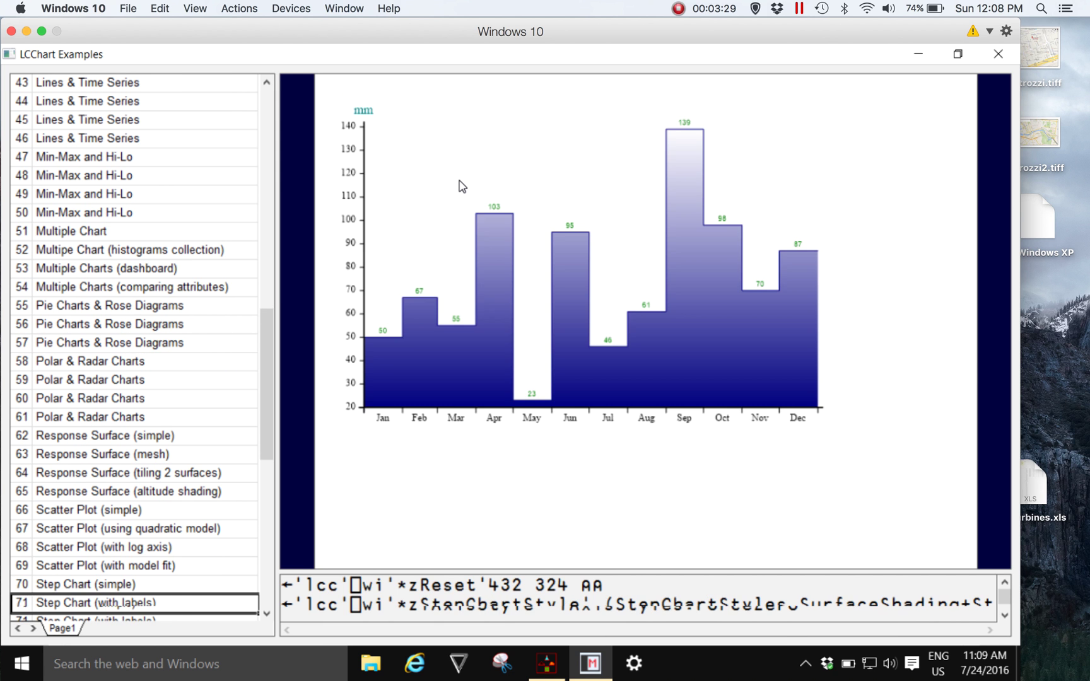
- Advance through the table, tower chart, inventory trace and triangle samples to the Explosive Mixtures chart
{"action": "key", "text": "Down"}
{"action": "key", "text": "Down"}
{"action": "key", "text": "Down"}
{"action": "key", "text": "Down"}
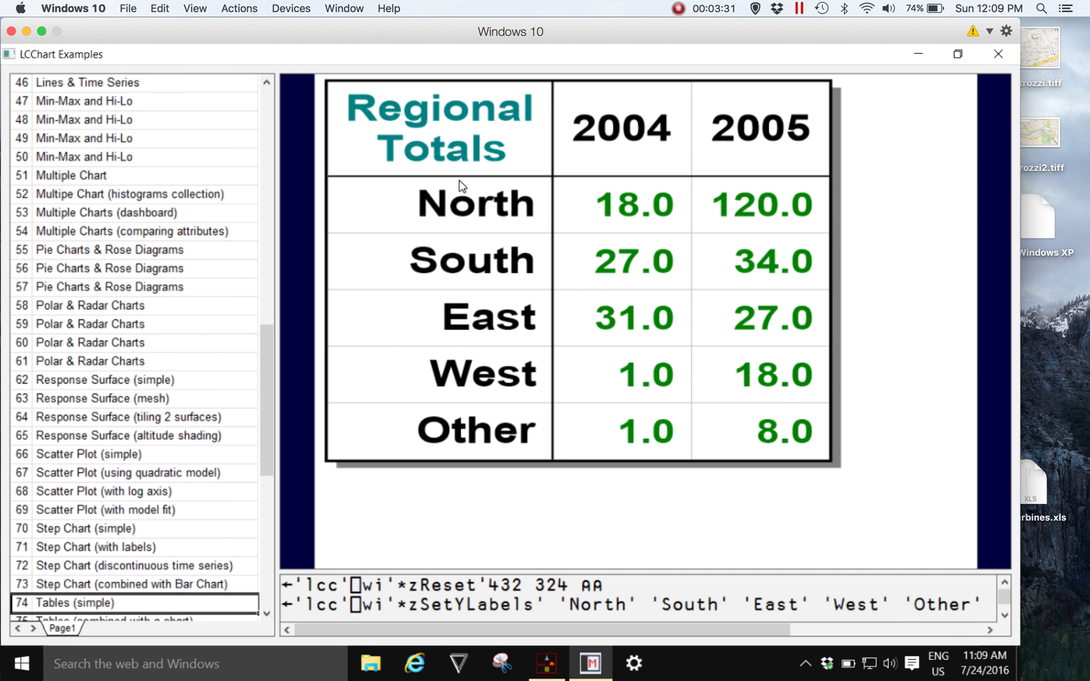
{"action": "key", "text": "Down"}
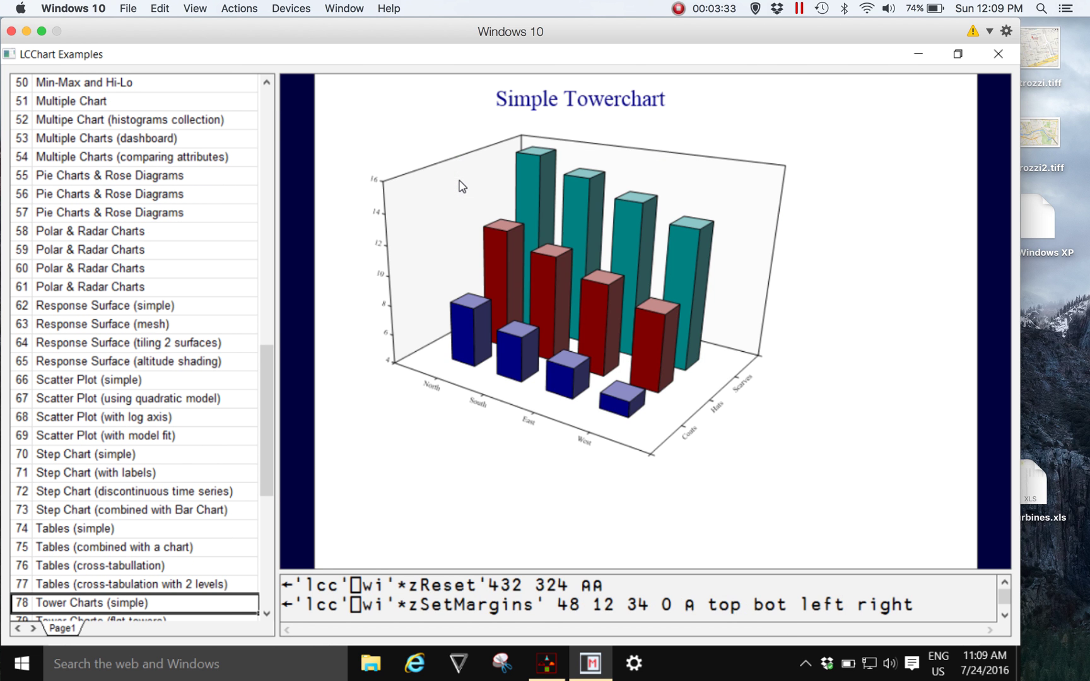
{"action": "key", "text": "Down"}
{"action": "key", "text": "Down"}
{"action": "key", "text": "Down"}
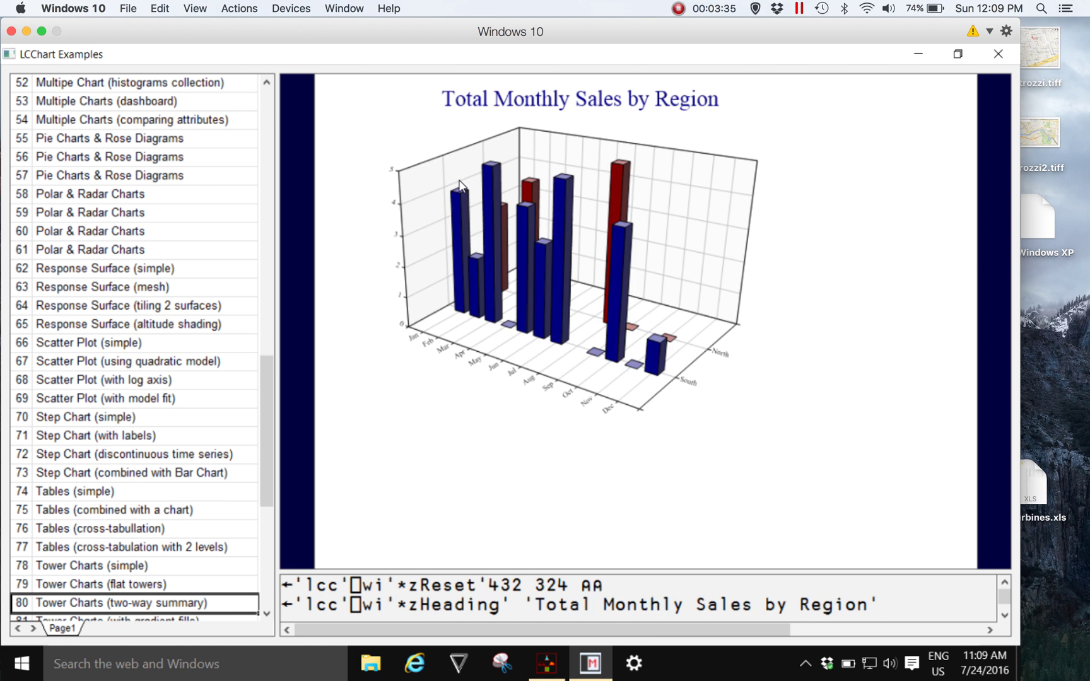
{"action": "key", "text": "Down"}
{"action": "key", "text": "Down"}
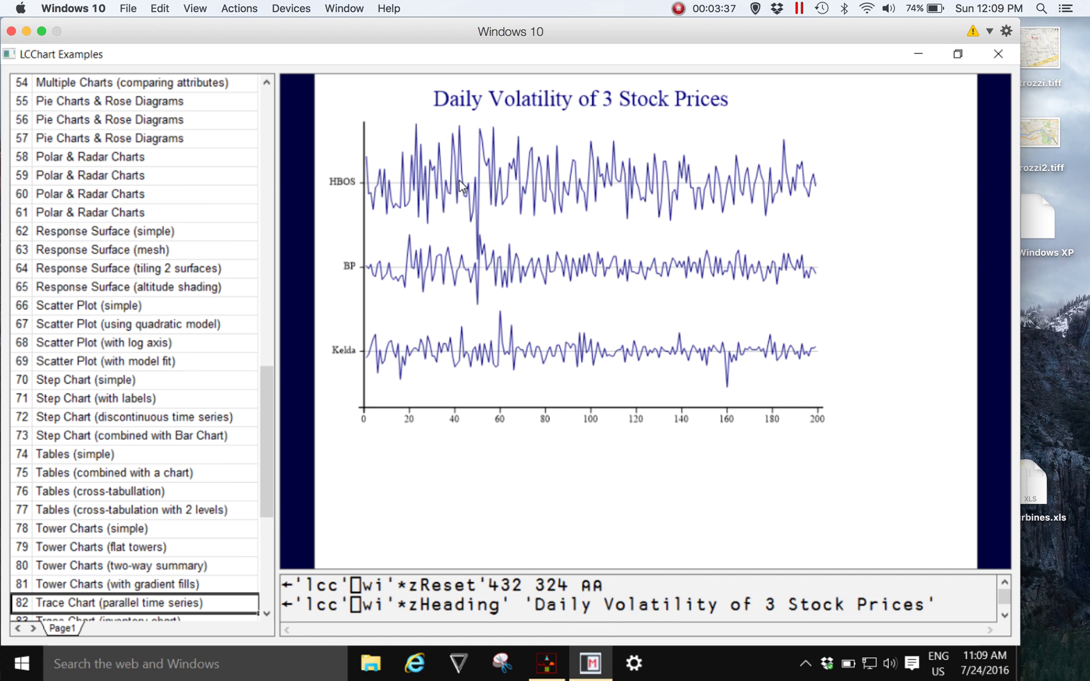
{"action": "key", "text": "Down"}
{"action": "key", "text": "Down"}
{"action": "key", "text": "Down"}
{"action": "key", "text": "Down"}
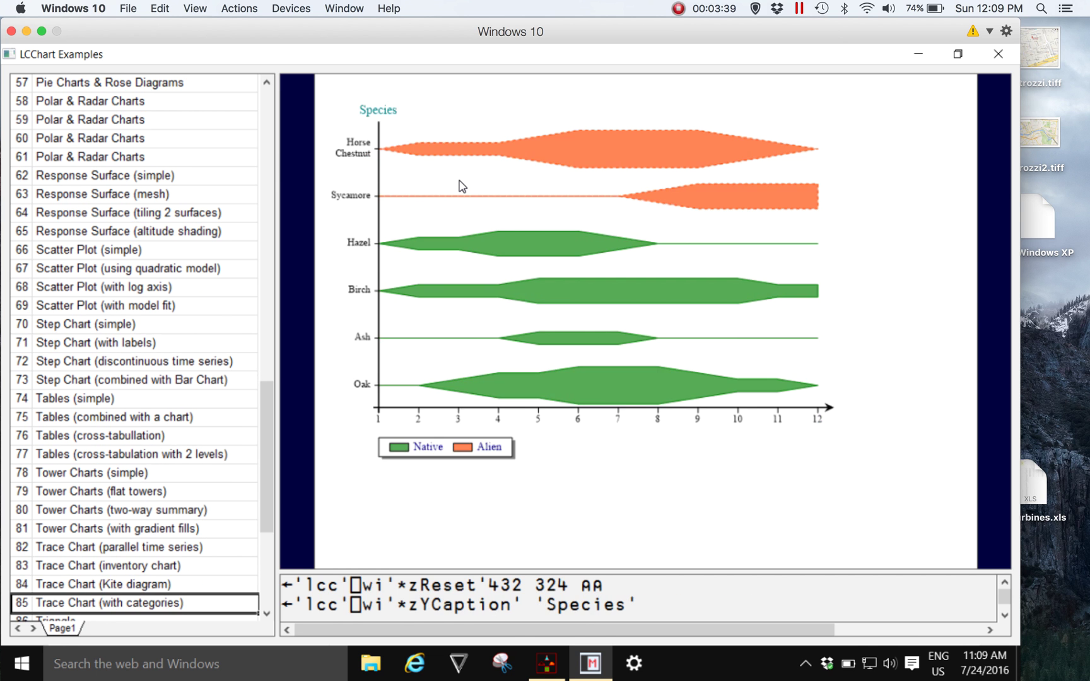
{"action": "key", "text": "Up"}
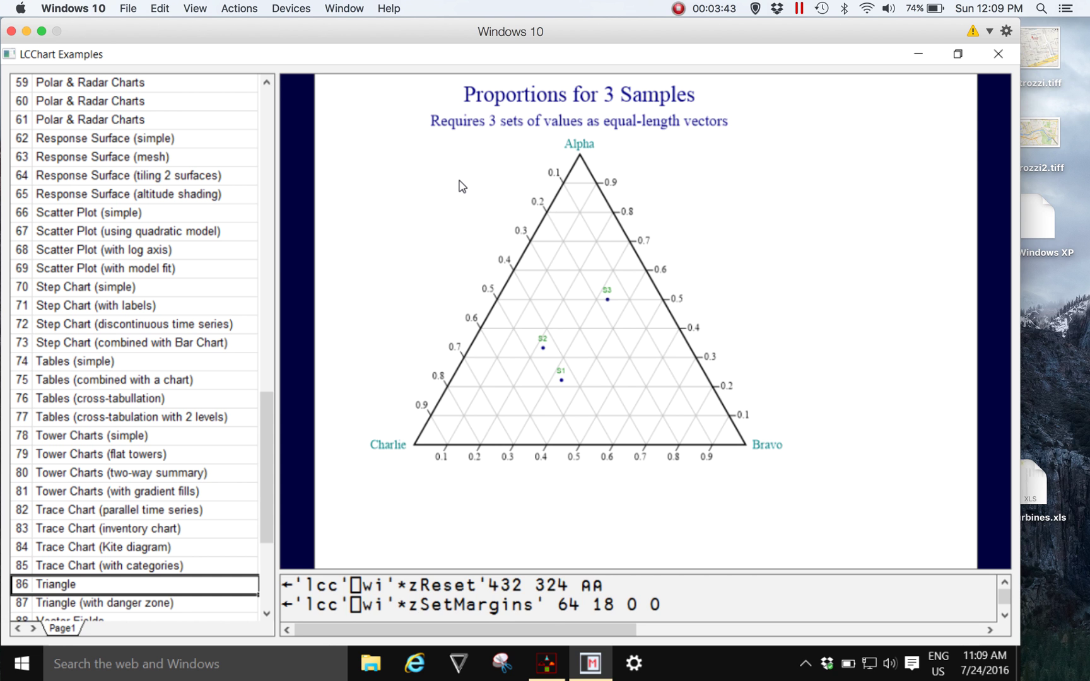
{"action": "key", "text": "Down"}
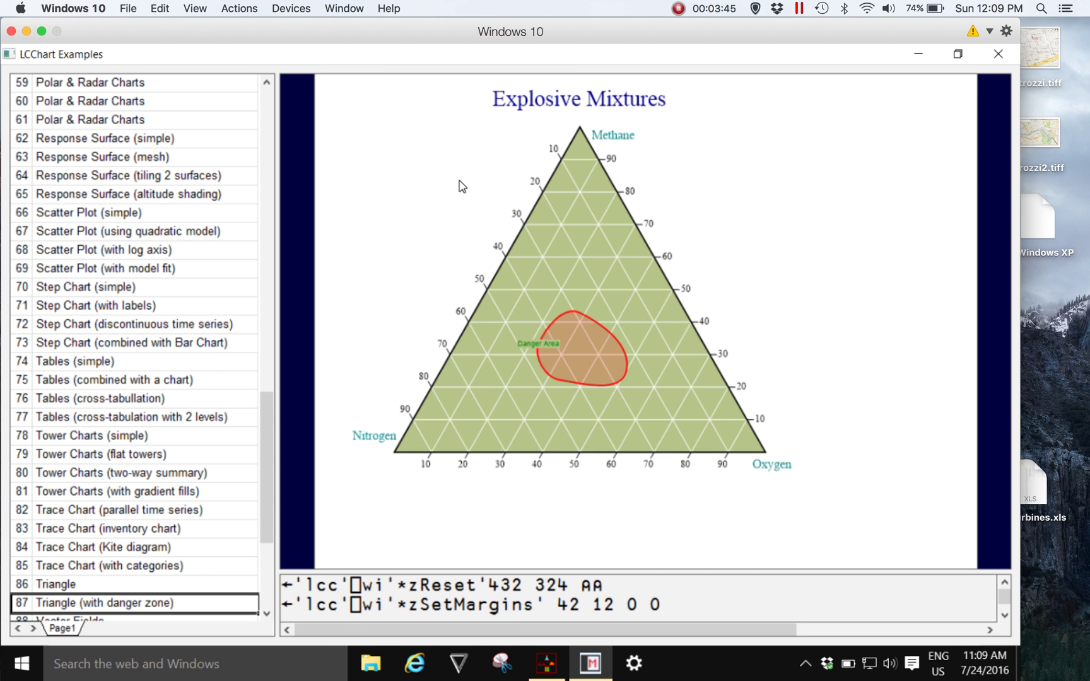
- Continue through Vector Fields and Venn to the last sample, then back up to 79 flat towers
{"action": "key", "text": "Down"}
{"action": "key", "text": "Down"}
{"action": "key", "text": "Down"}
{"action": "key", "text": "Down"}
{"action": "key", "text": "Down"}
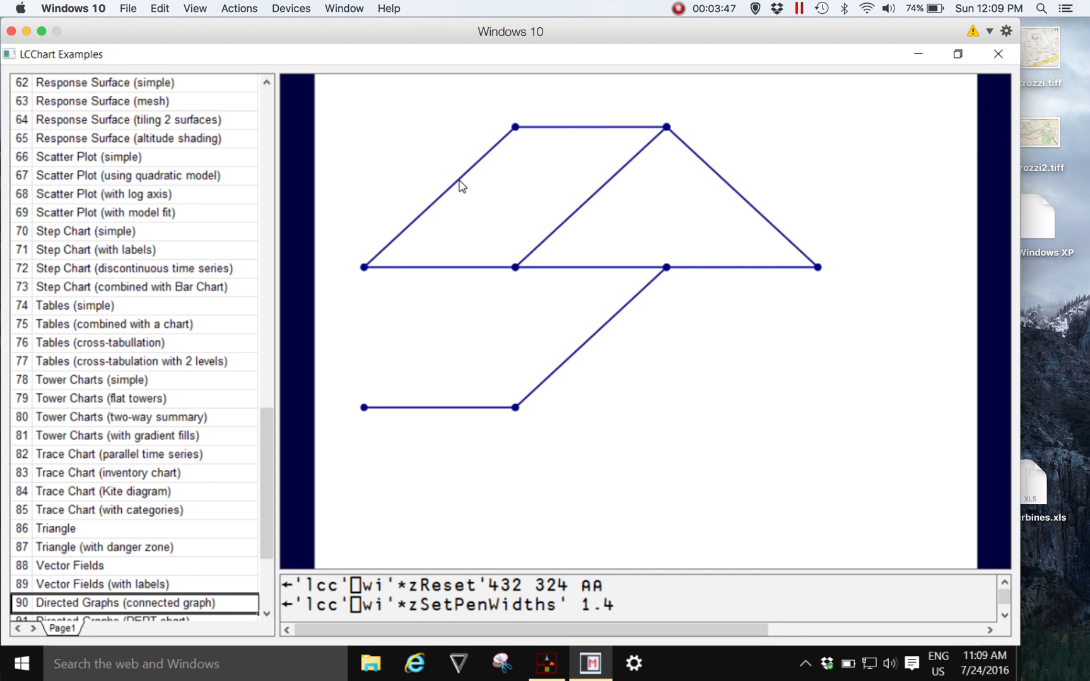
{"action": "key", "text": "Down"}
{"action": "key", "text": "Down"}
{"action": "key", "text": "Down"}
{"action": "key", "text": "Down"}
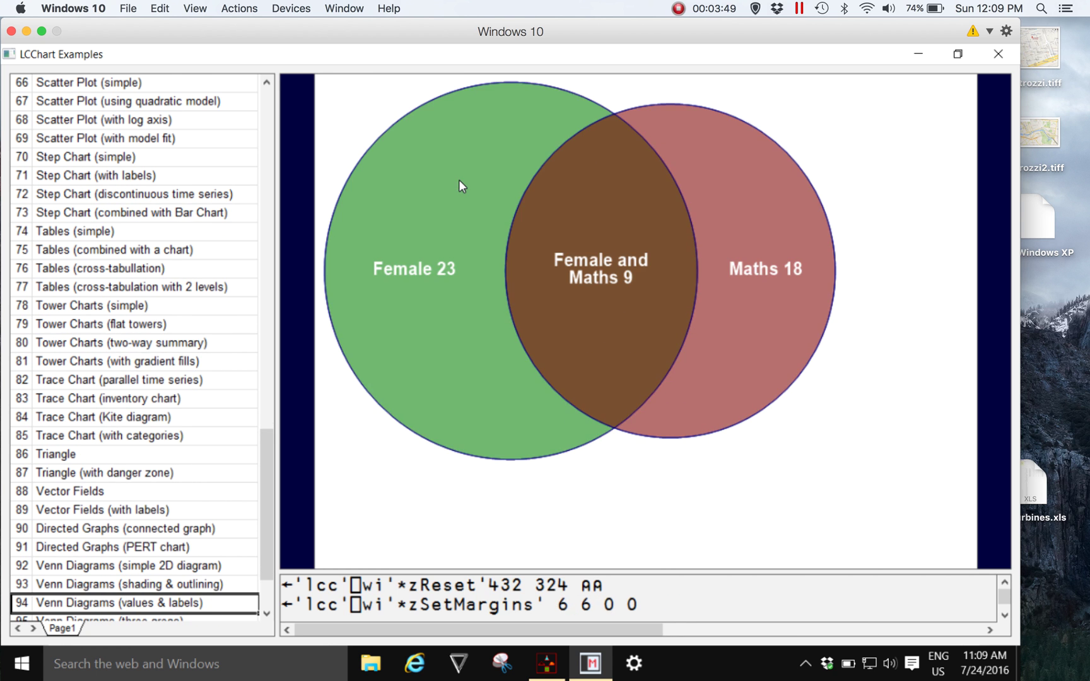
{"action": "key", "text": "Down"}
{"action": "key", "text": "Down"}
{"action": "key", "text": "Down"}
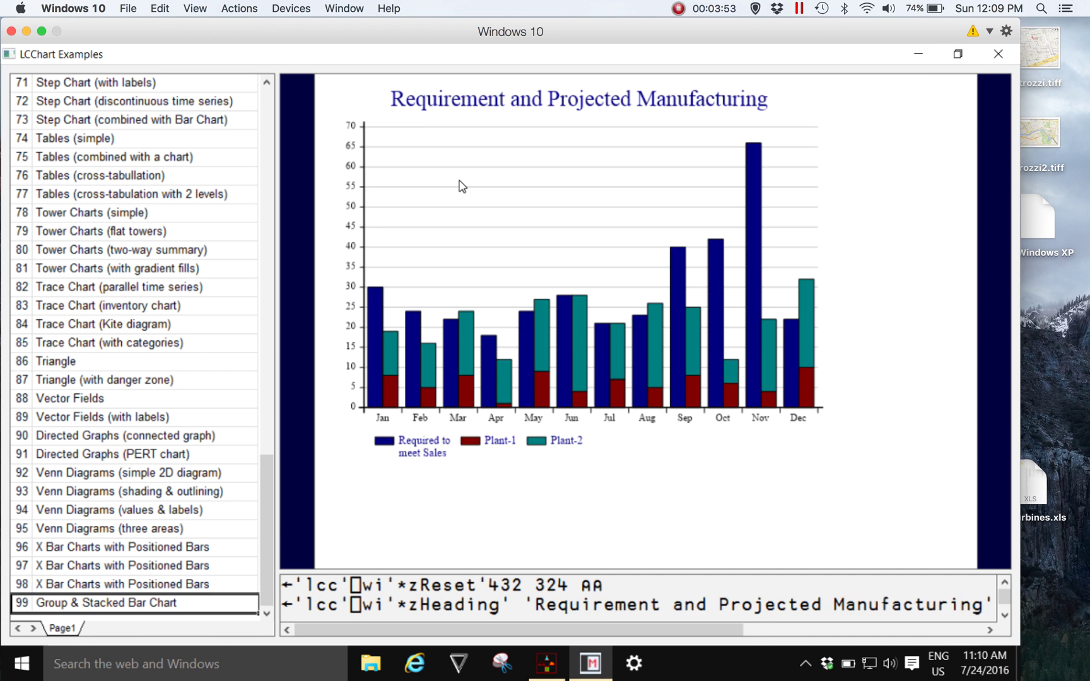
{"action": "key", "text": "Up"}
{"action": "key", "text": "Up"}
{"action": "key", "text": "Up"}
{"action": "key", "text": "Up"}
{"action": "key", "text": "Up"}
{"action": "key", "text": "Up"}
{"action": "key", "text": "Up"}
{"action": "key", "text": "Up"}
{"action": "key", "text": "Up"}
{"action": "key", "text": "Up"}
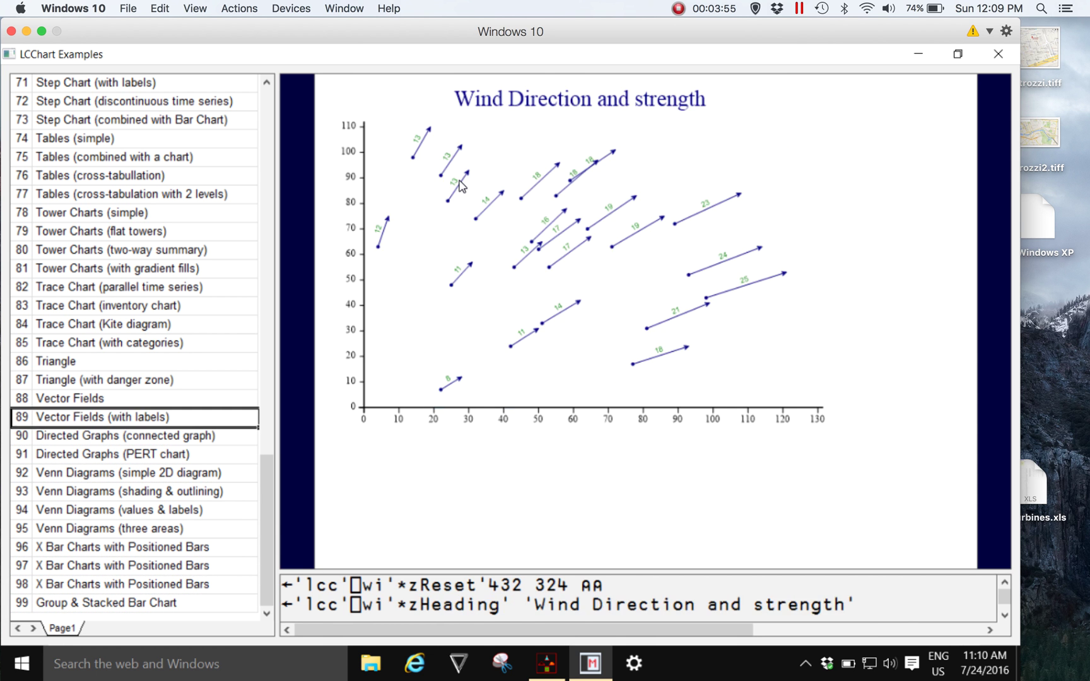
{"action": "key", "text": "Up"}
{"action": "key", "text": "Up"}
{"action": "key", "text": "Up"}
{"action": "key", "text": "Up"}
{"action": "key", "text": "Up"}
{"action": "key", "text": "Up"}
{"action": "key", "text": "Up"}
{"action": "key", "text": "Up"}
{"action": "key", "text": "Up"}
{"action": "key", "text": "Up"}
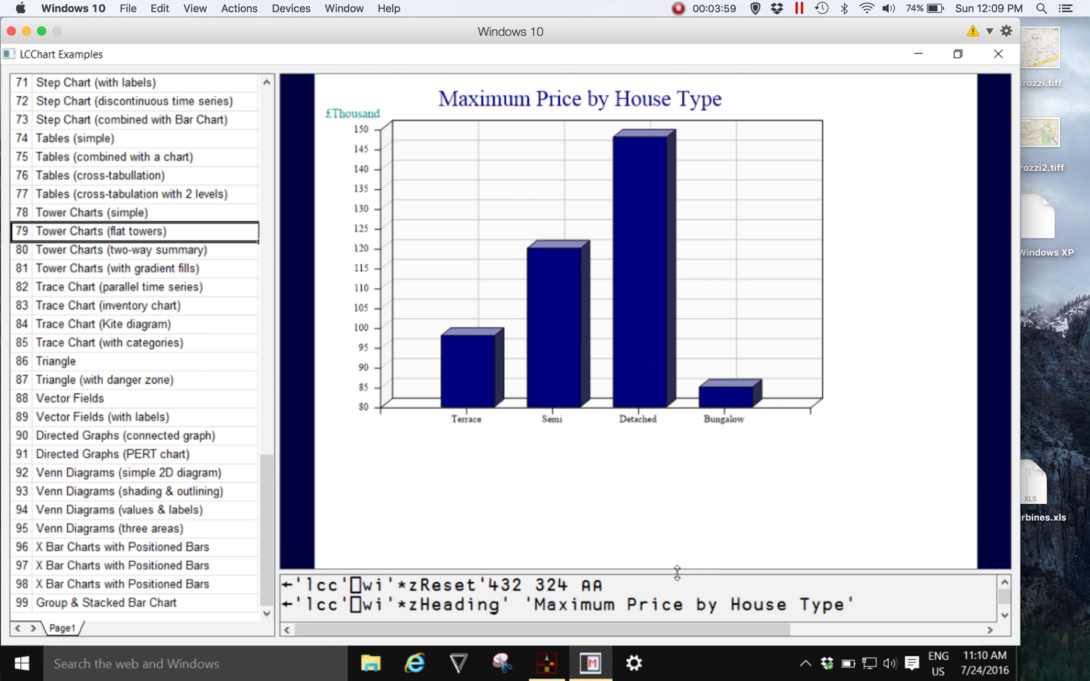
- Enlarge the code pane so every command from zReset to zDrawTowerChart price is visible
{"action": "left_click_drag", "start_coordinate": [677, 573], "coordinate": [678, 341]}
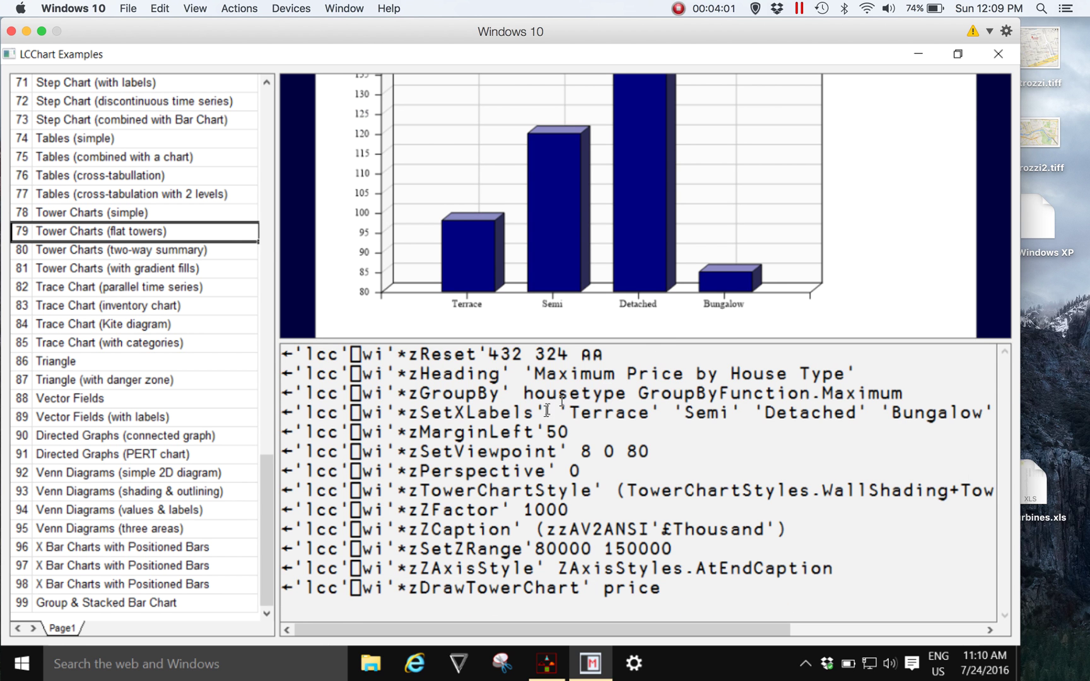
{"action": "left_click_drag", "start_coordinate": [563, 341], "coordinate": [555, 208]}
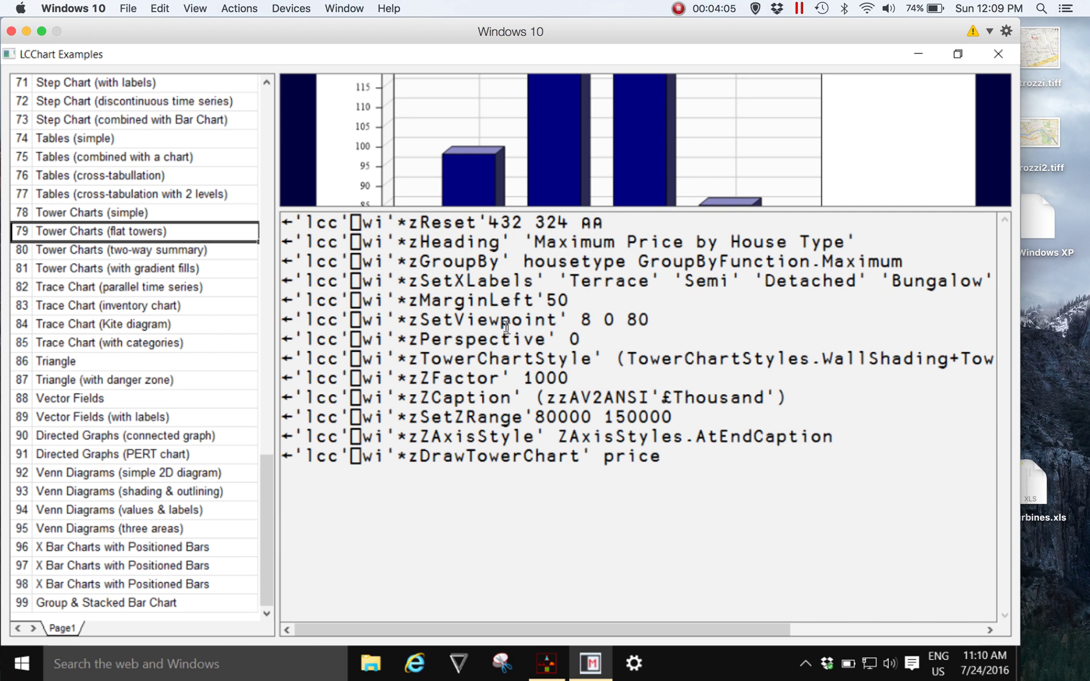